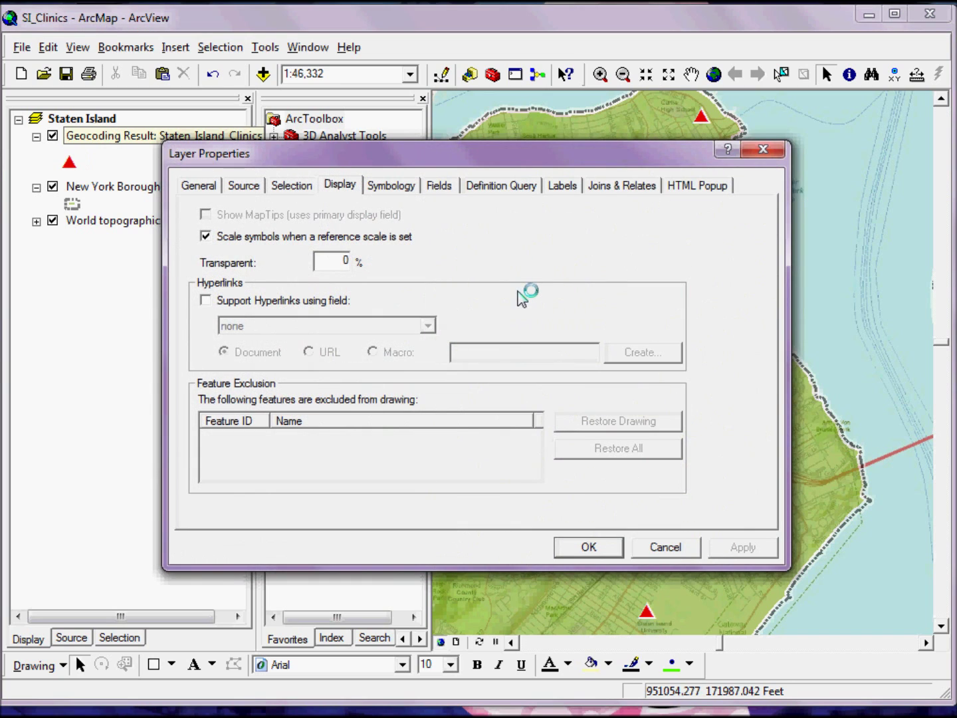
Show the Labels page in the Geocoding Result layer's properties
left_click(562, 187)
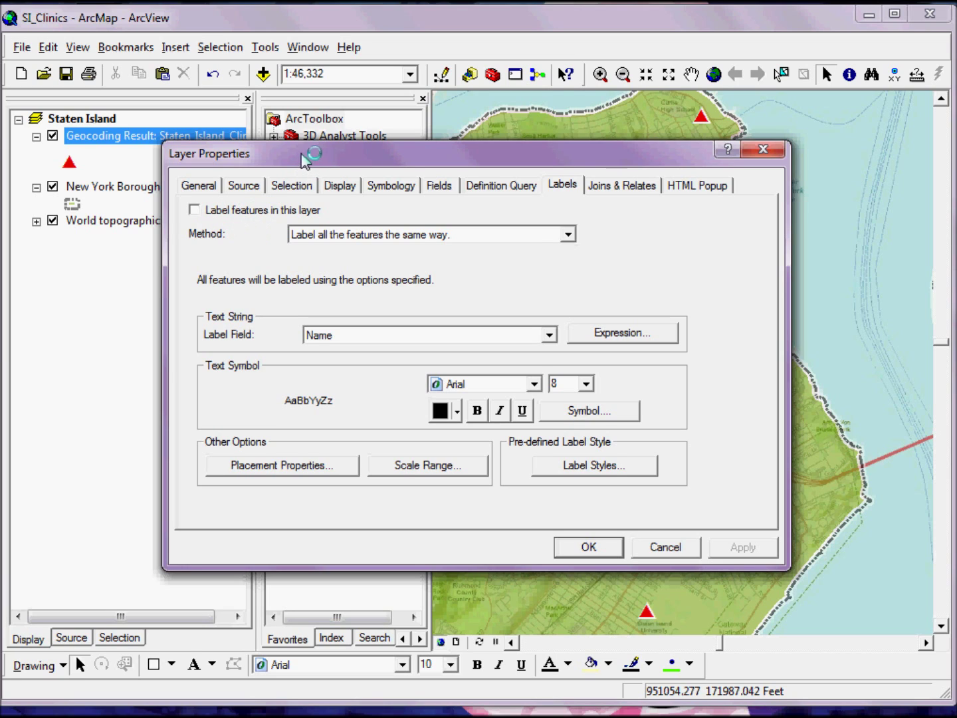
Label the clinics layer by its Name field and apply so names appear on the map
left_click_drag(305, 158, 292, 159)
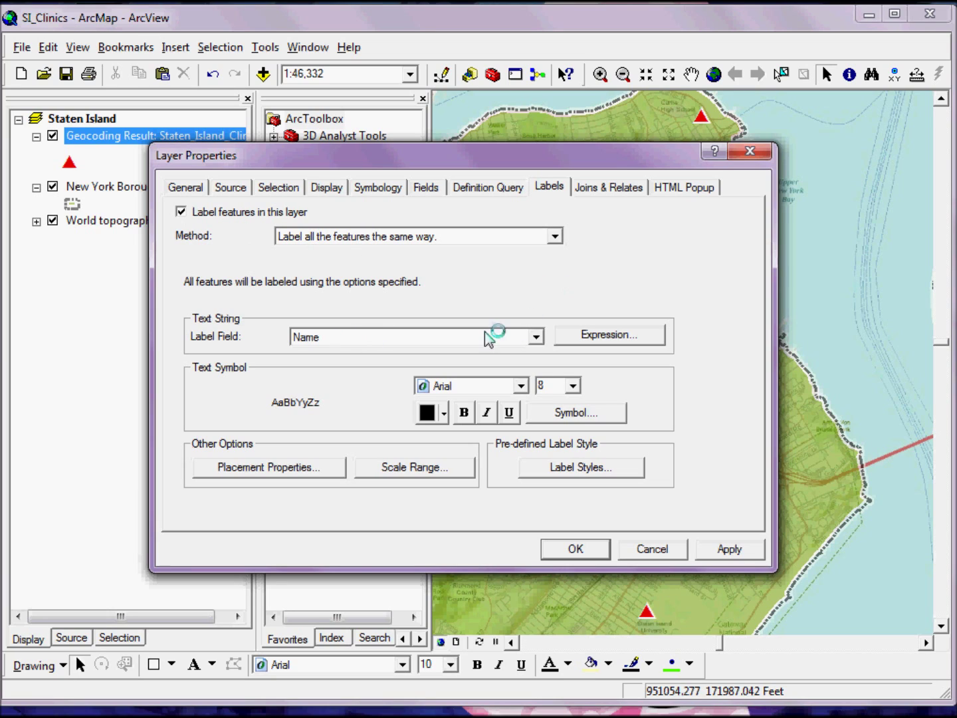
left_click(537, 340)
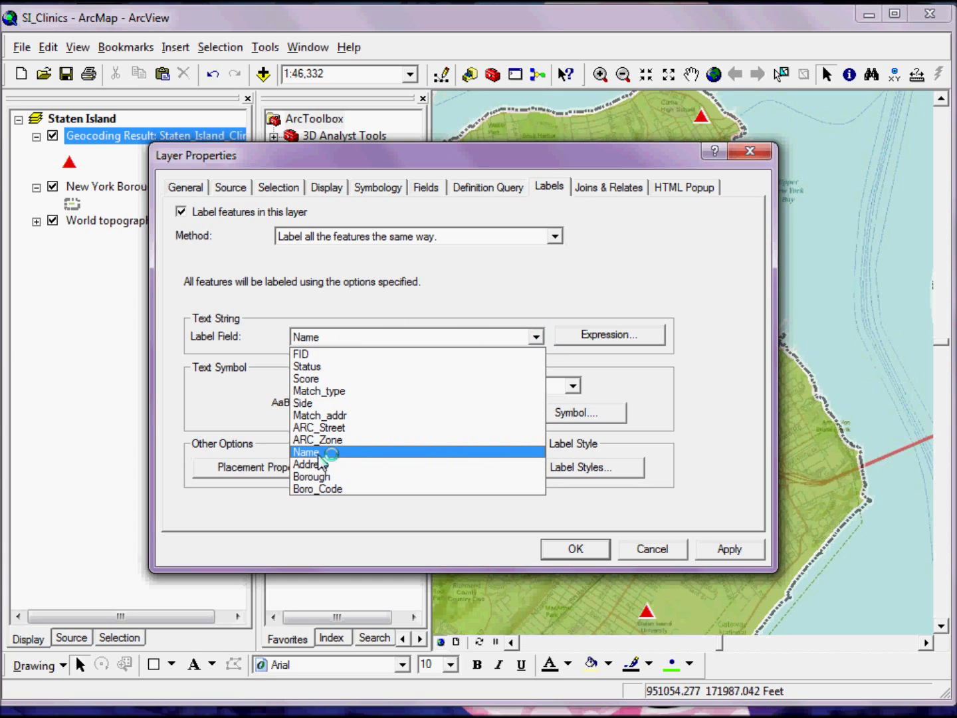
left_click(320, 454)
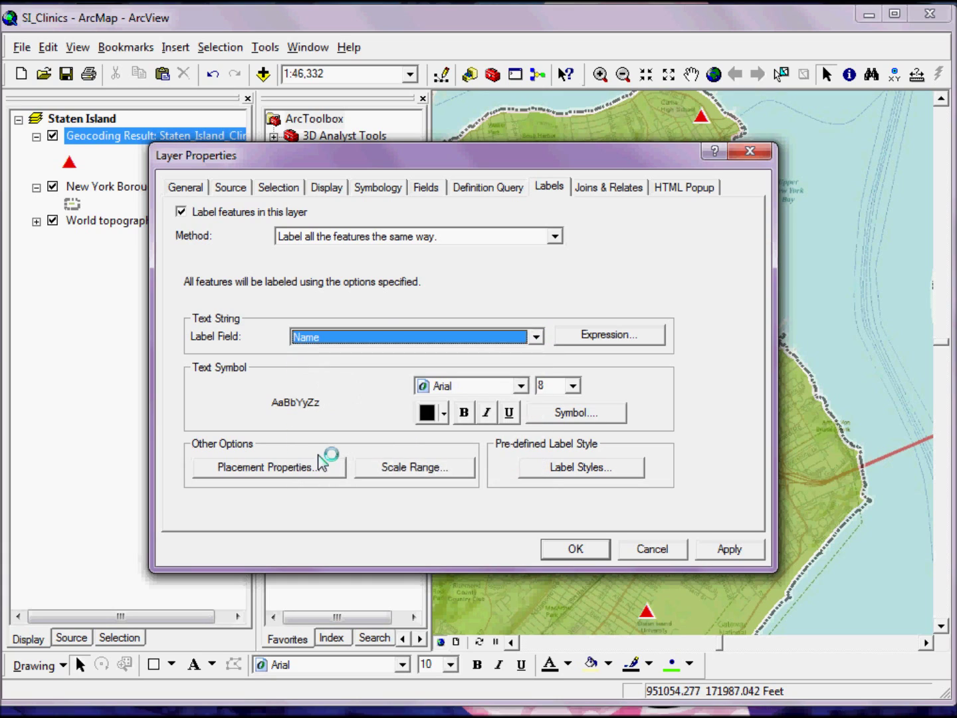
left_click(732, 549)
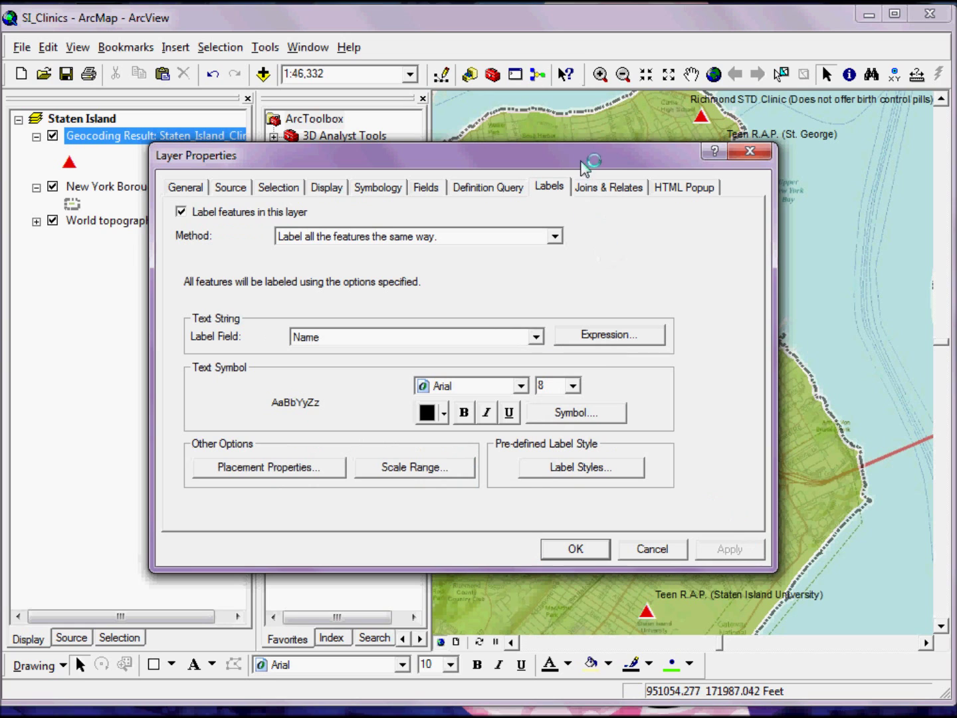
left_click_drag(585, 160, 456, 164)
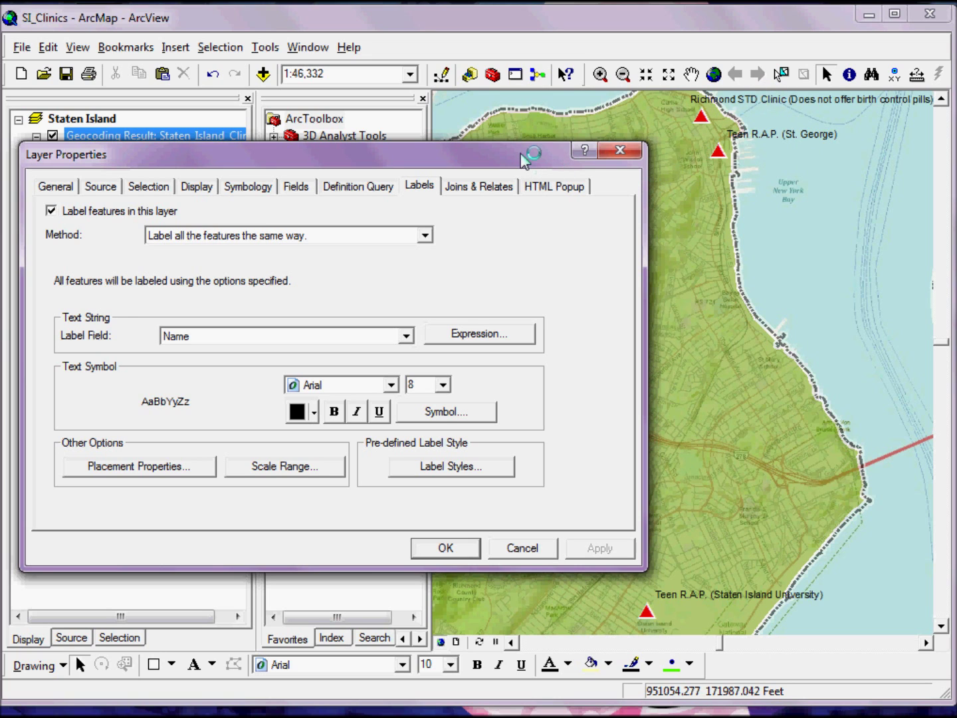
Set clinic label placement to 'Prefer Bottom Left, all allowed' and apply it
left_click_drag(528, 156, 541, 125)
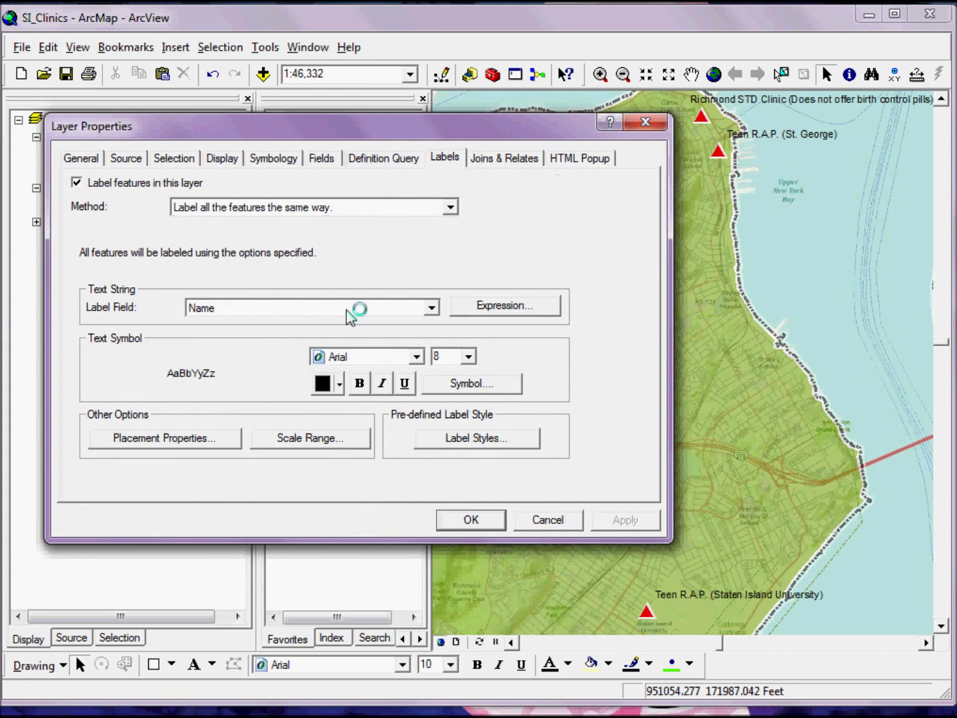
left_click(194, 444)
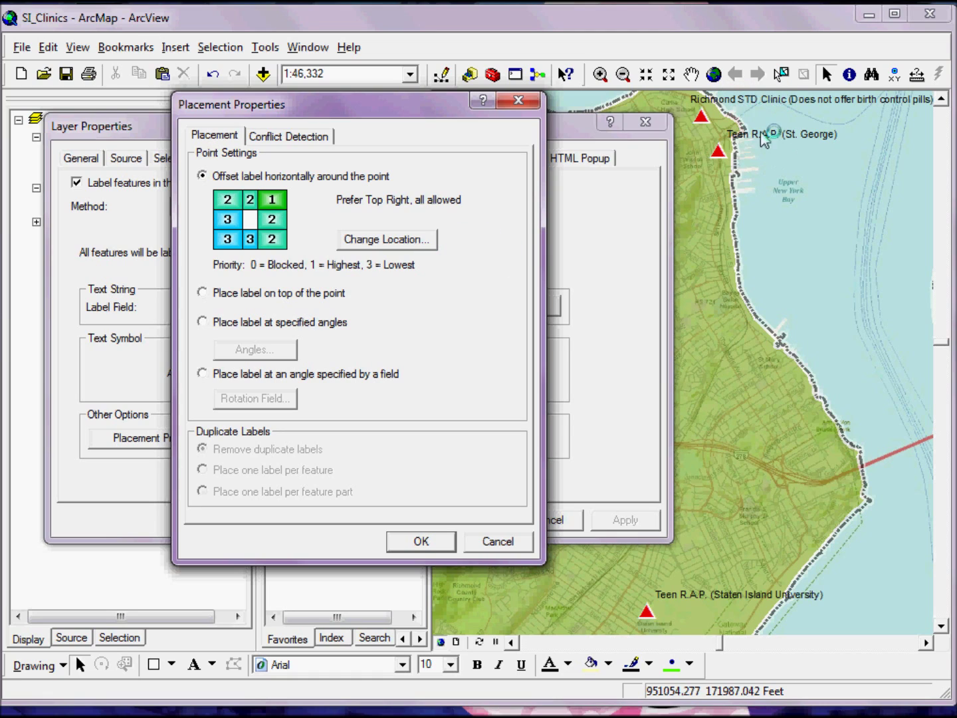
left_click(399, 241)
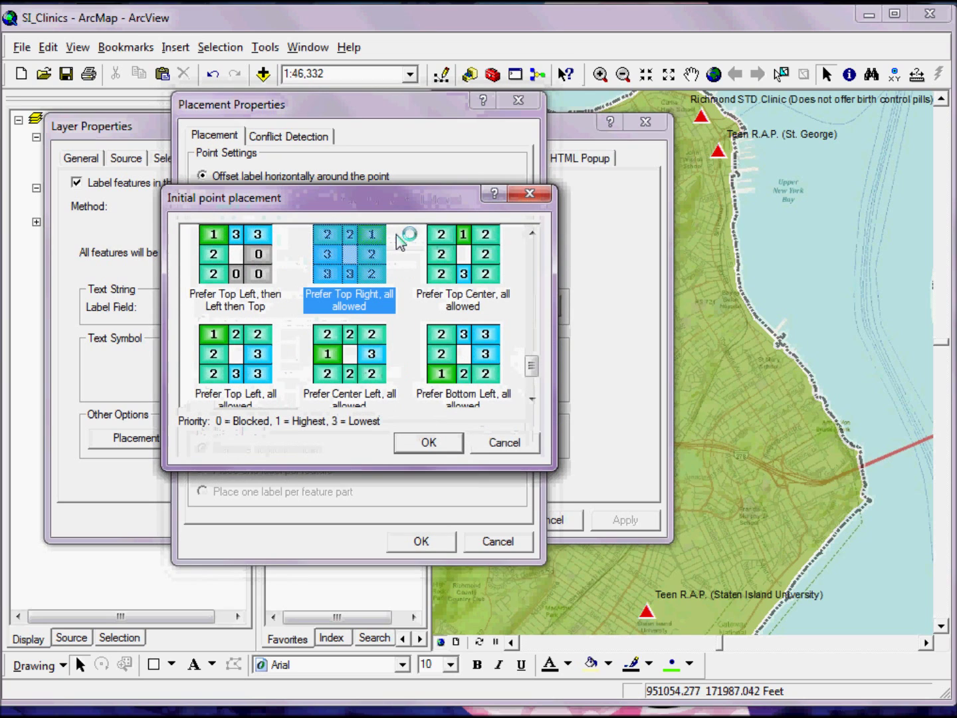
left_click(442, 364)
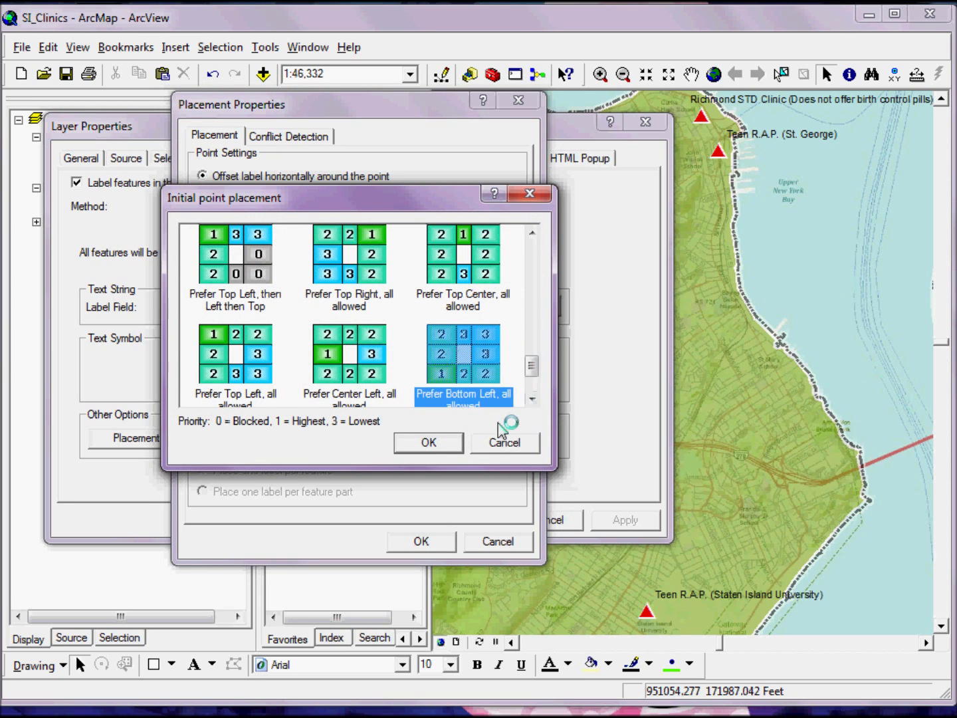
left_click_drag(533, 364, 534, 379)
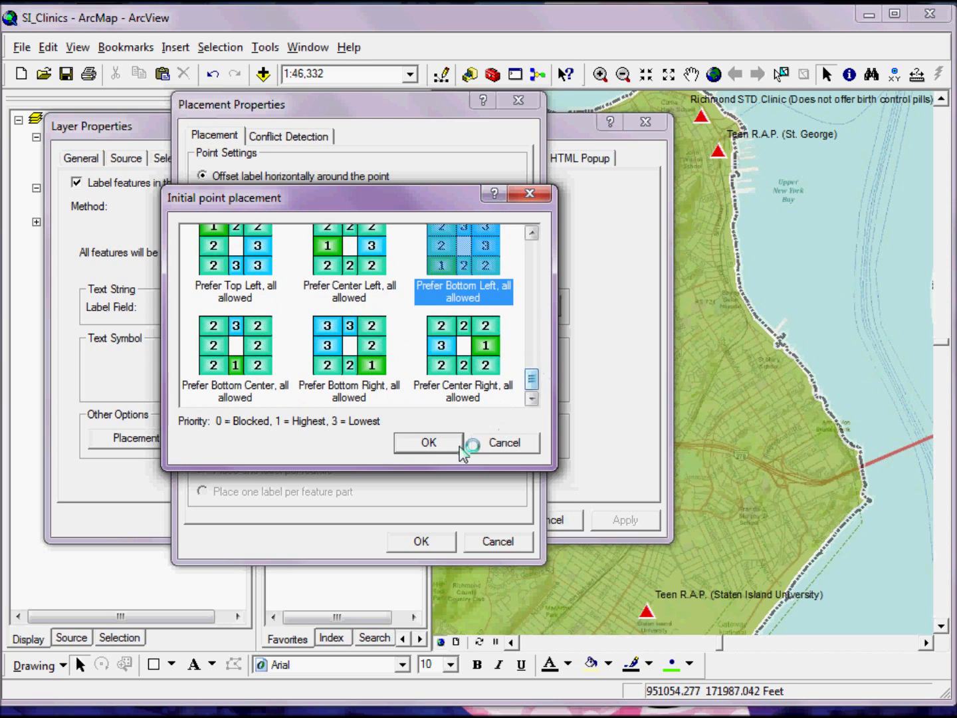
left_click(435, 446)
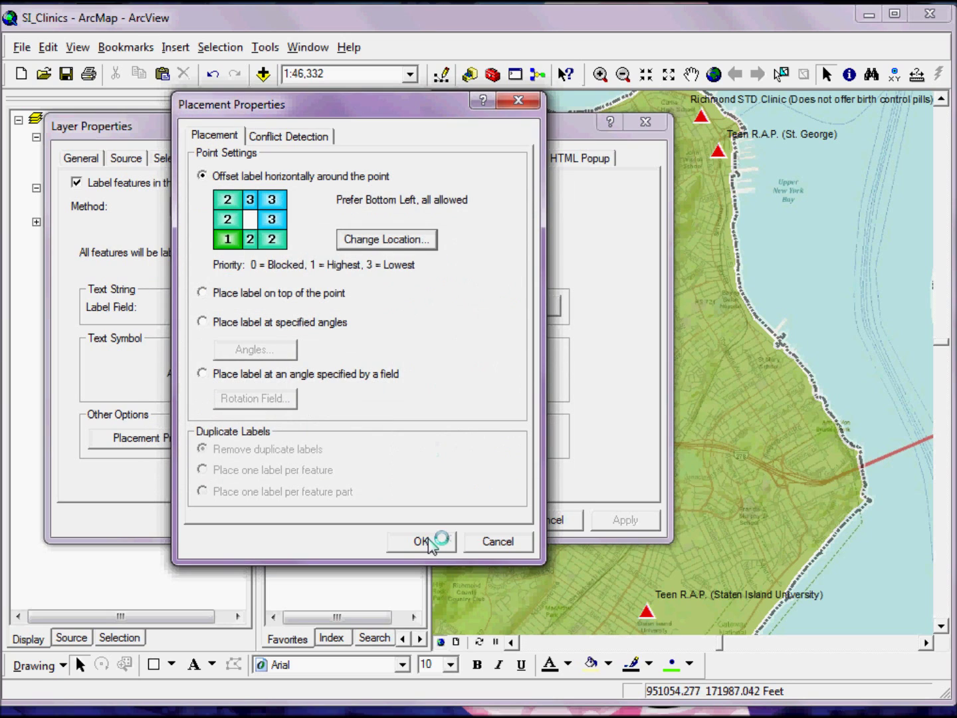
left_click(423, 541)
left_click(610, 520)
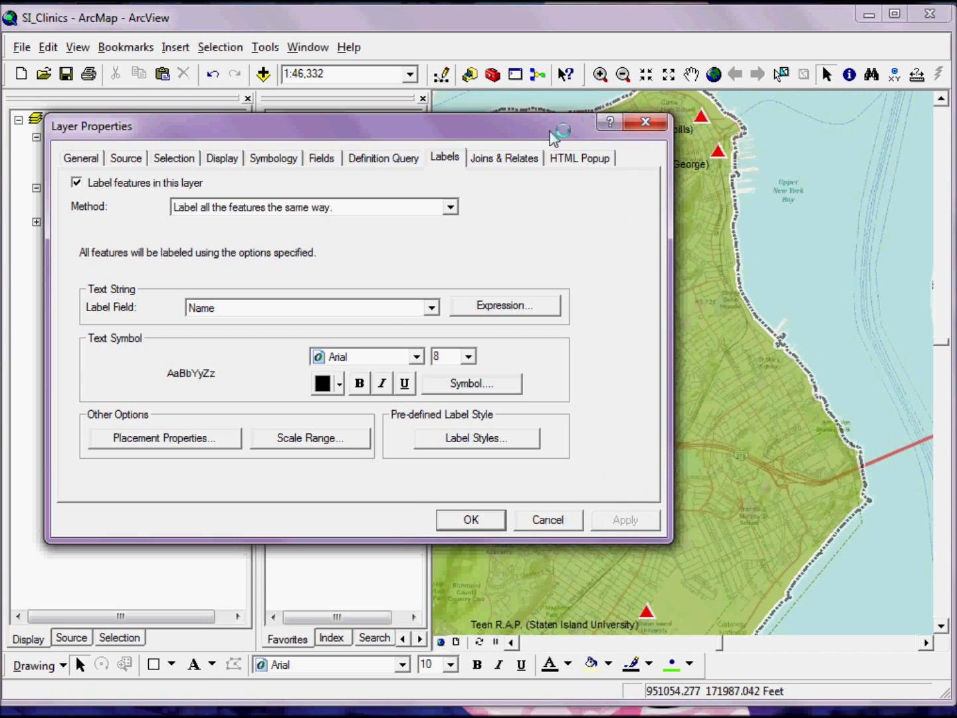
left_click_drag(559, 133, 671, 171)
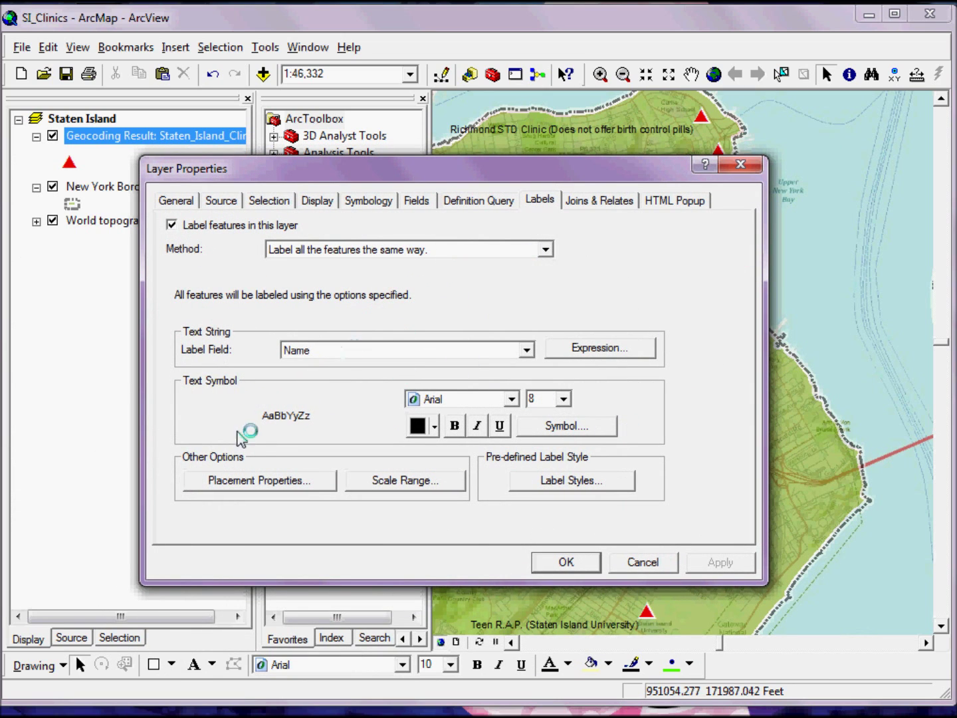
Make the clinic labels Arial, size 12, bold, and apply the change
left_click(516, 400)
left_click(517, 400)
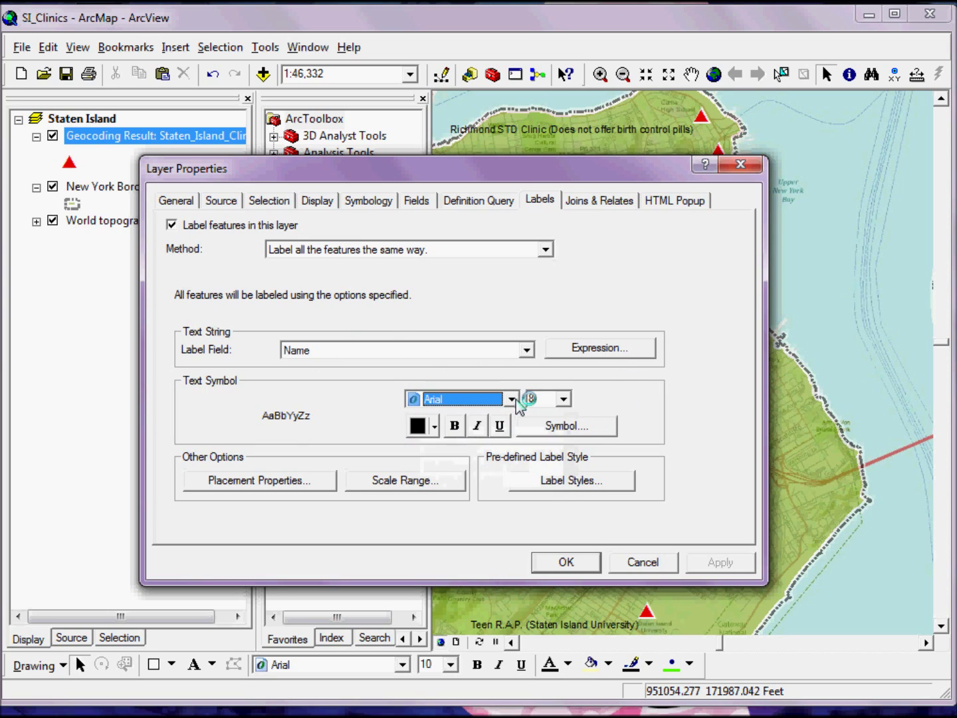
left_click(564, 399)
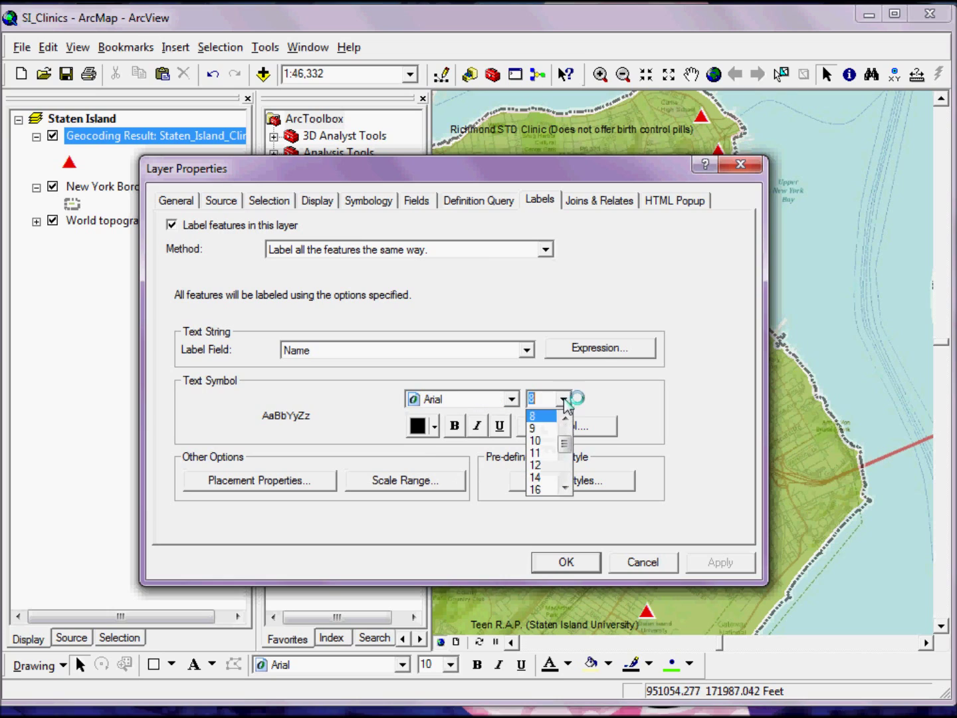
left_click(539, 467)
left_click(456, 426)
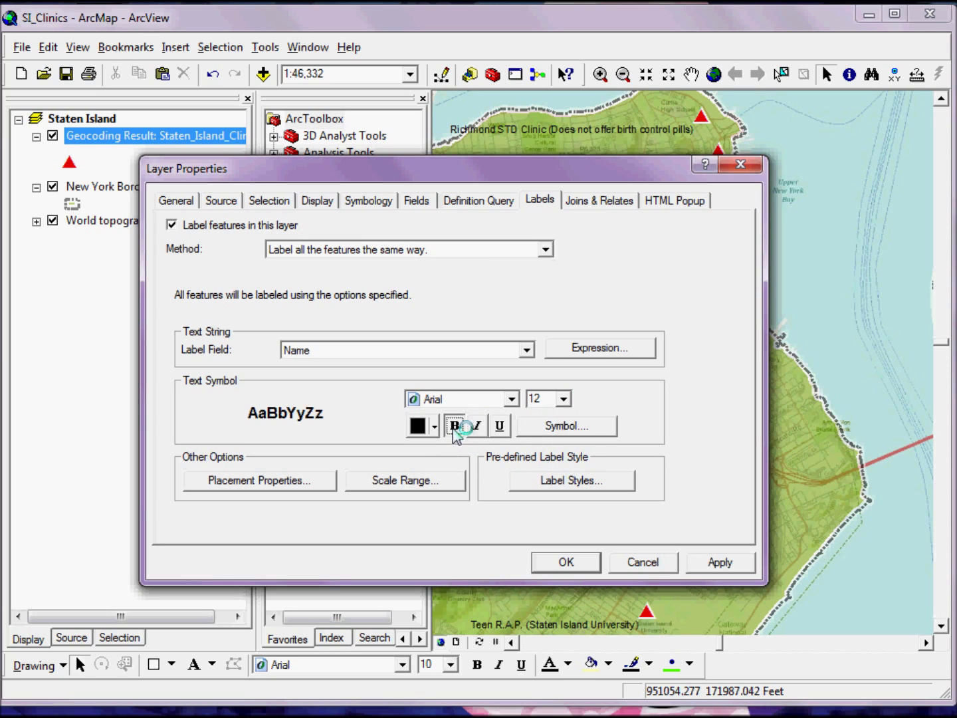
left_click(718, 566)
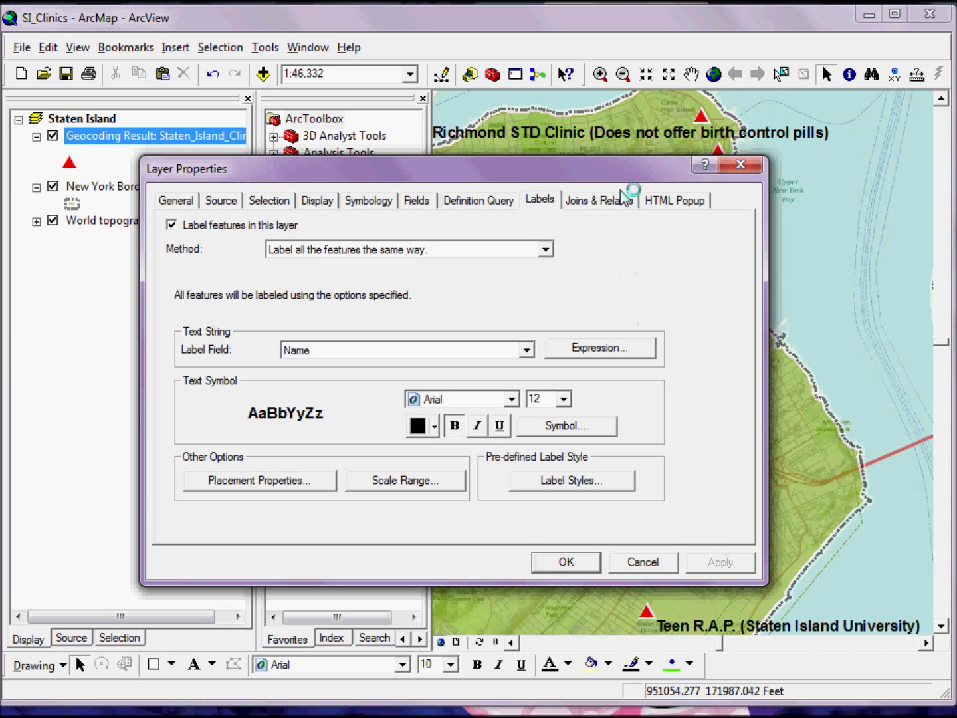
left_click_drag(625, 171, 622, 122)
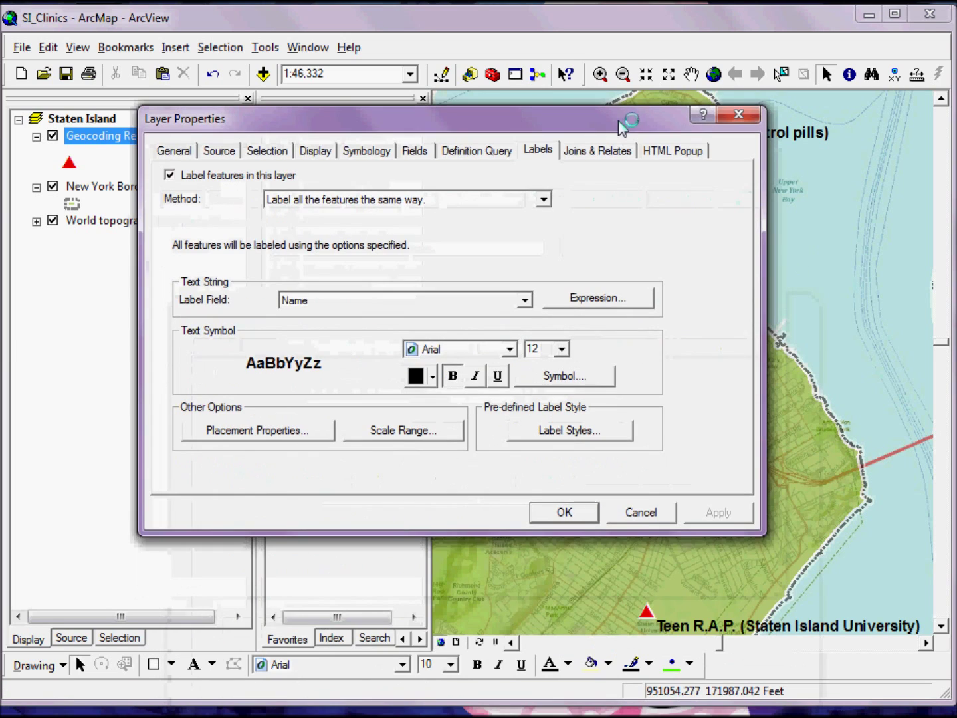
left_click(590, 378)
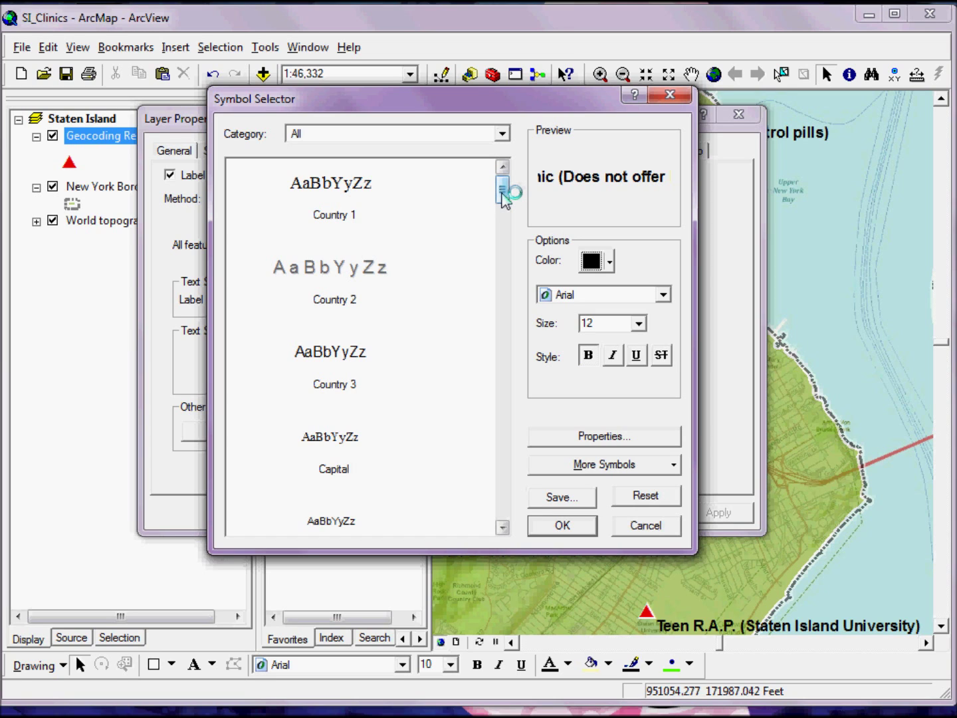
Pick the 'Banner Text, Rounded' label symbol at size 11, bold
left_click_drag(504, 197, 510, 535)
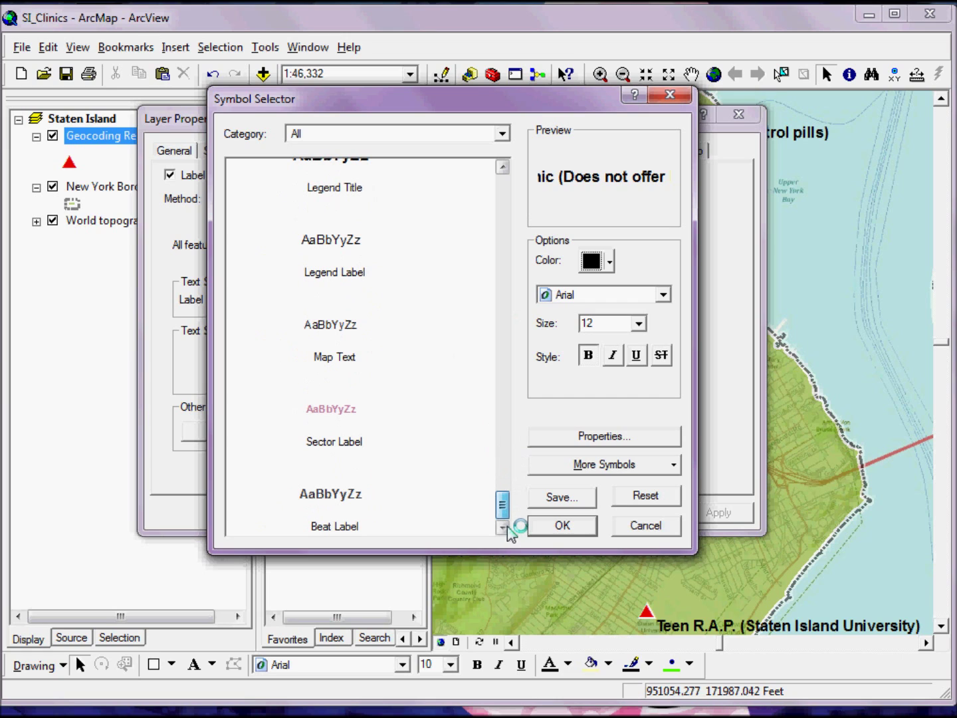
left_click_drag(506, 512, 506, 434)
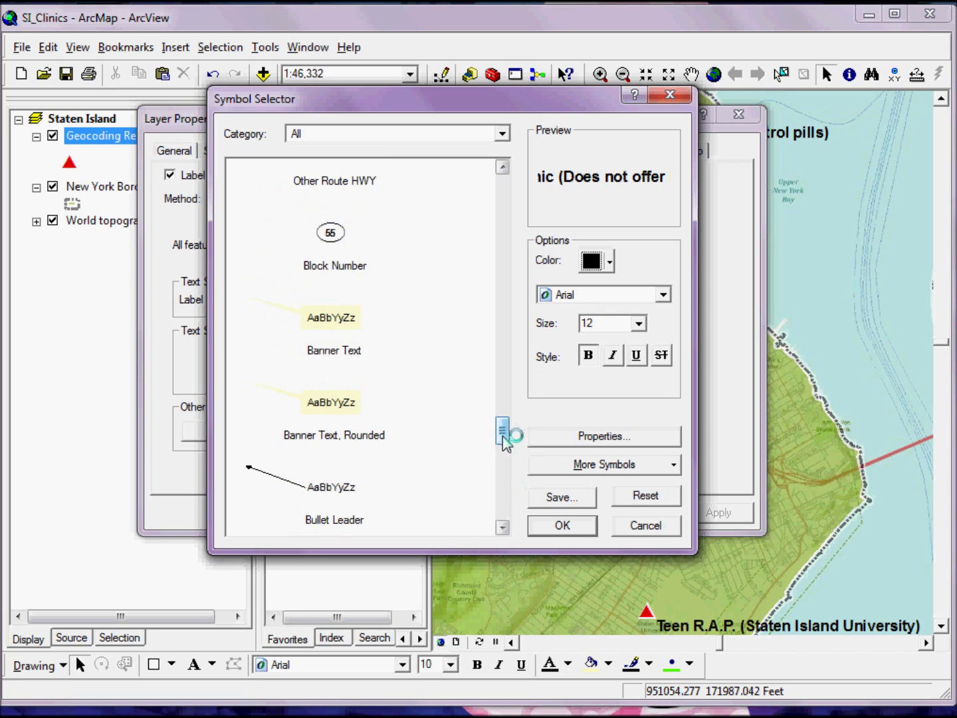
left_click(342, 403)
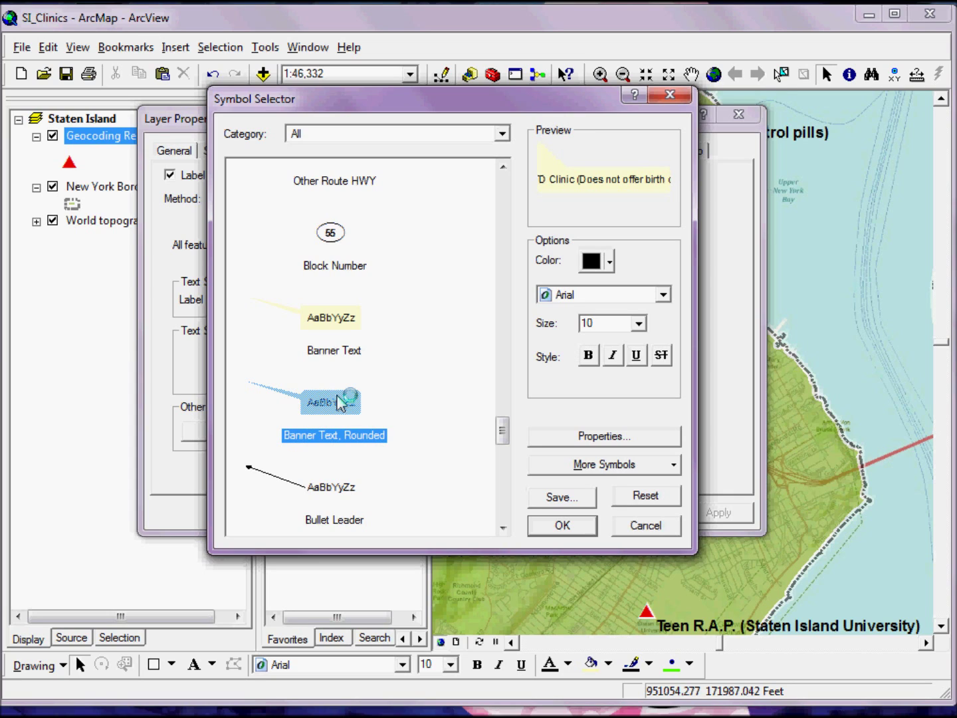
left_click(639, 323)
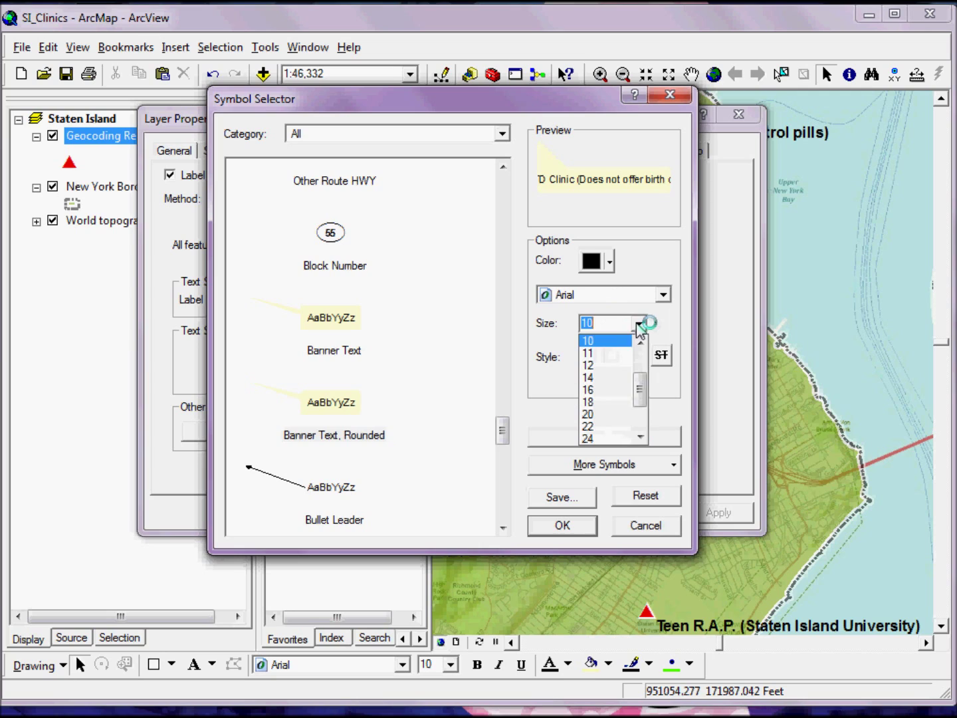
left_click(613, 356)
left_click(589, 355)
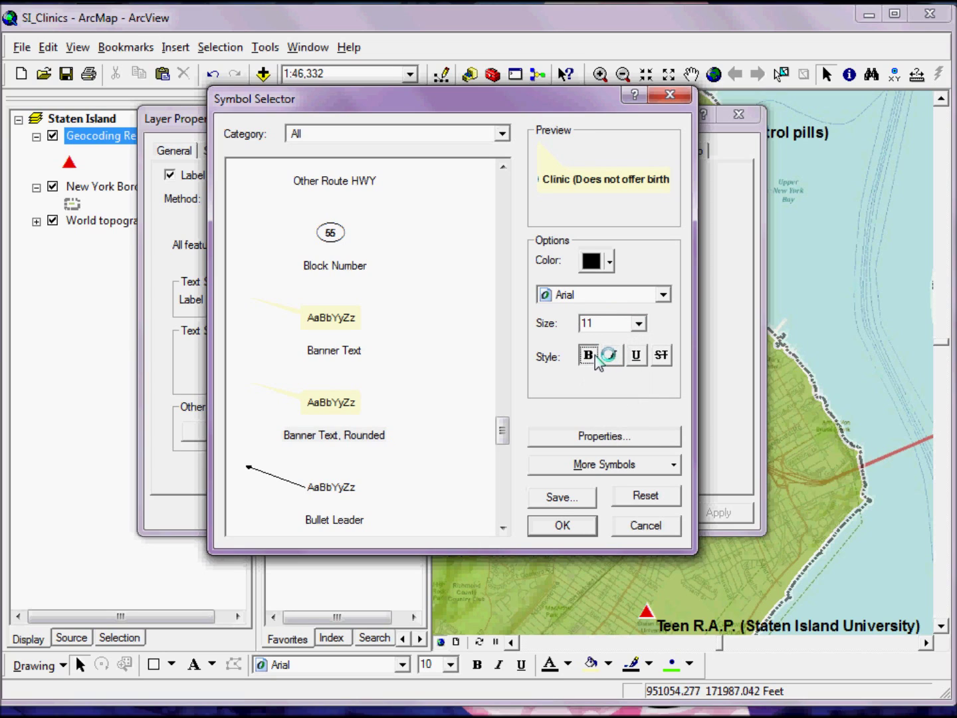
Give the balloon callout a white fill and an outline width of 2
left_click(596, 438)
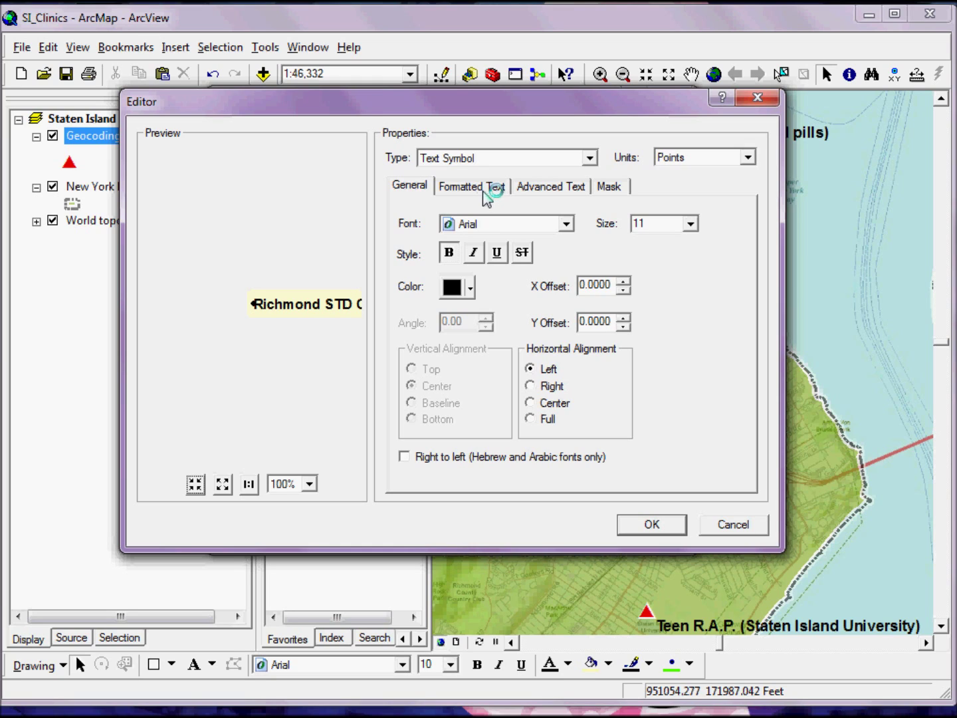
left_click(474, 188)
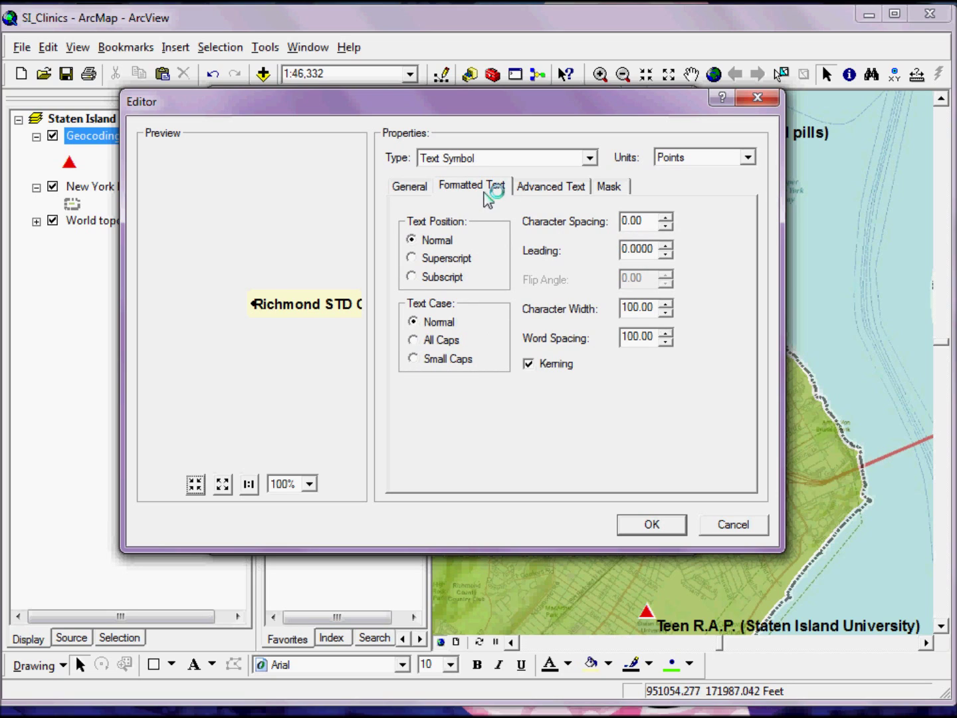
left_click(546, 188)
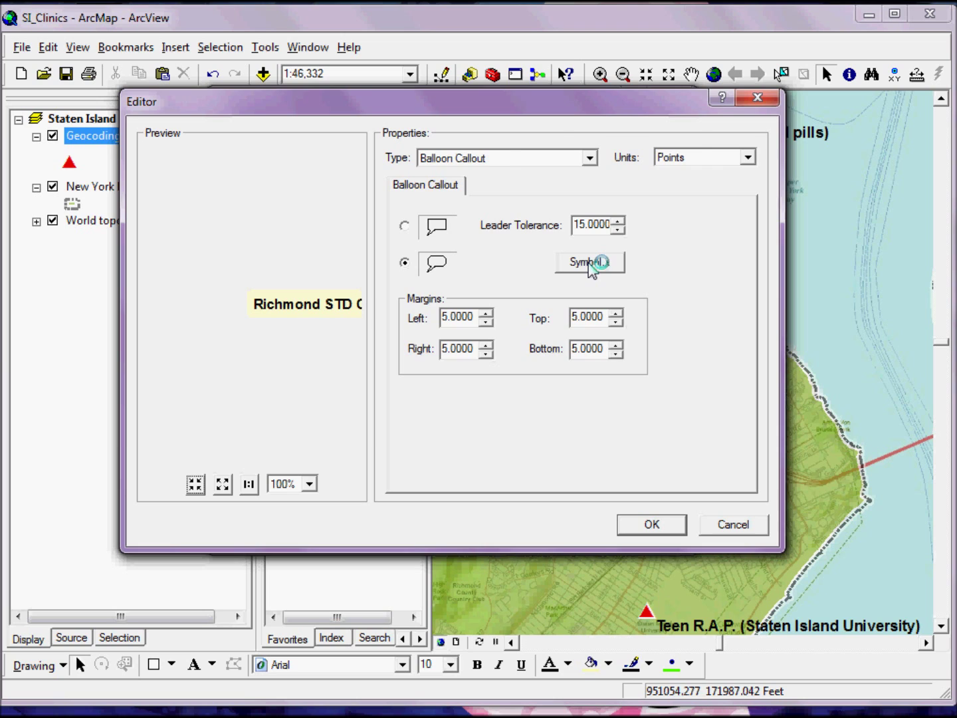
left_click(589, 262)
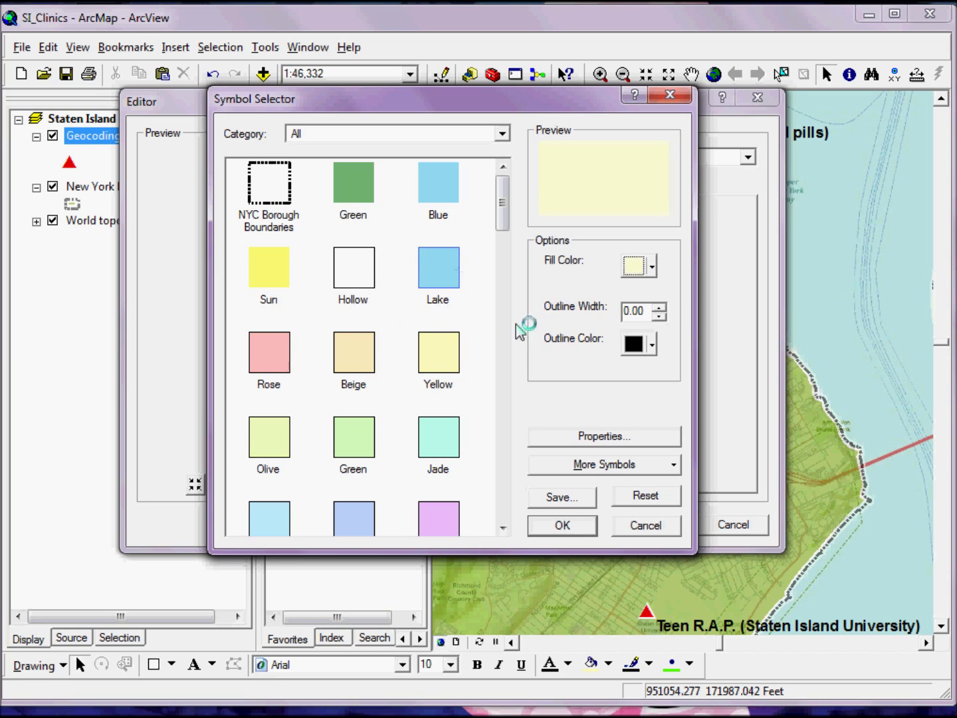
left_click(446, 273)
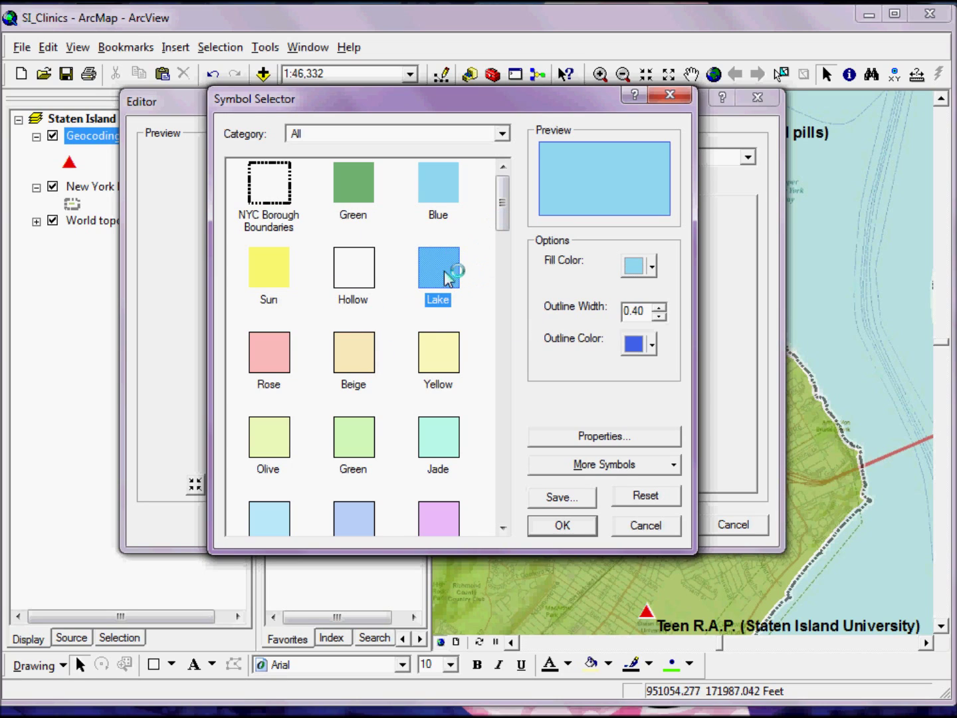
left_click(640, 268)
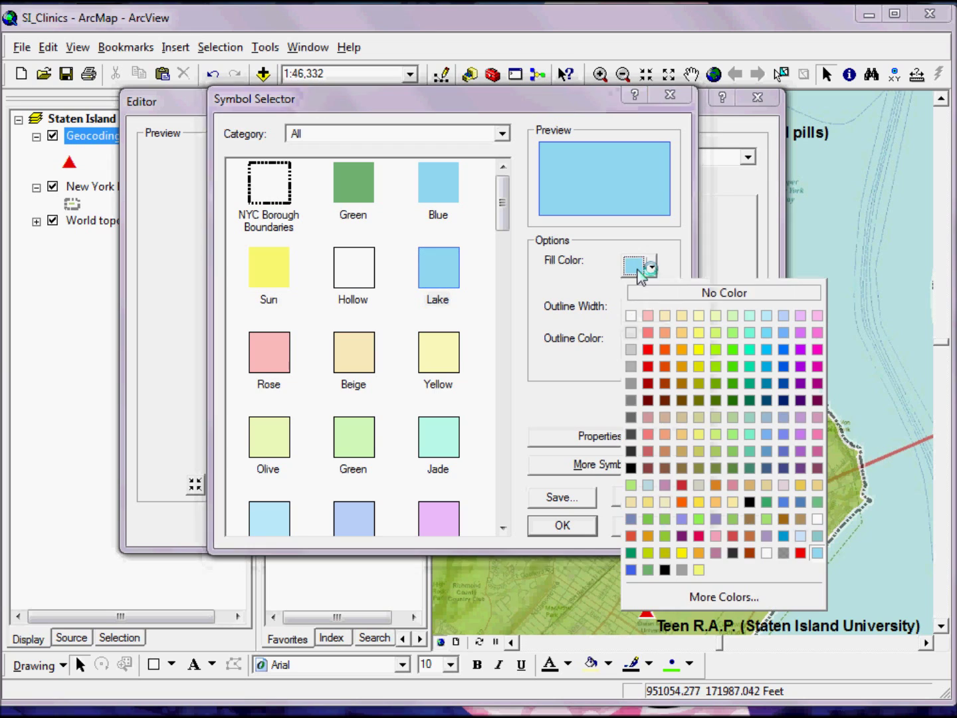
left_click(630, 314)
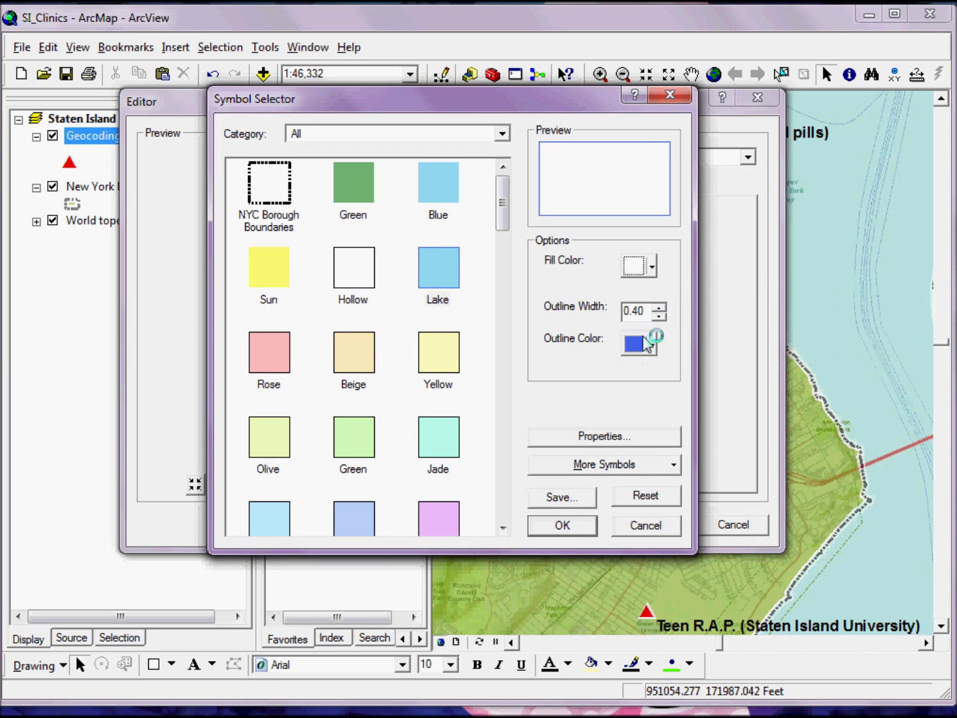
left_click(660, 306)
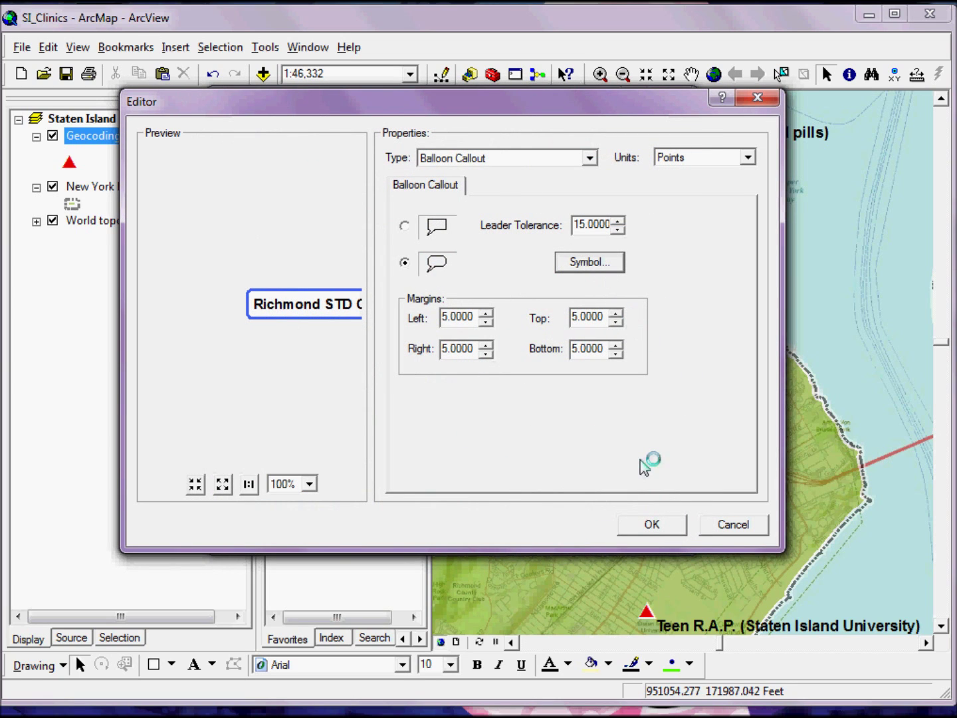
left_click(655, 524)
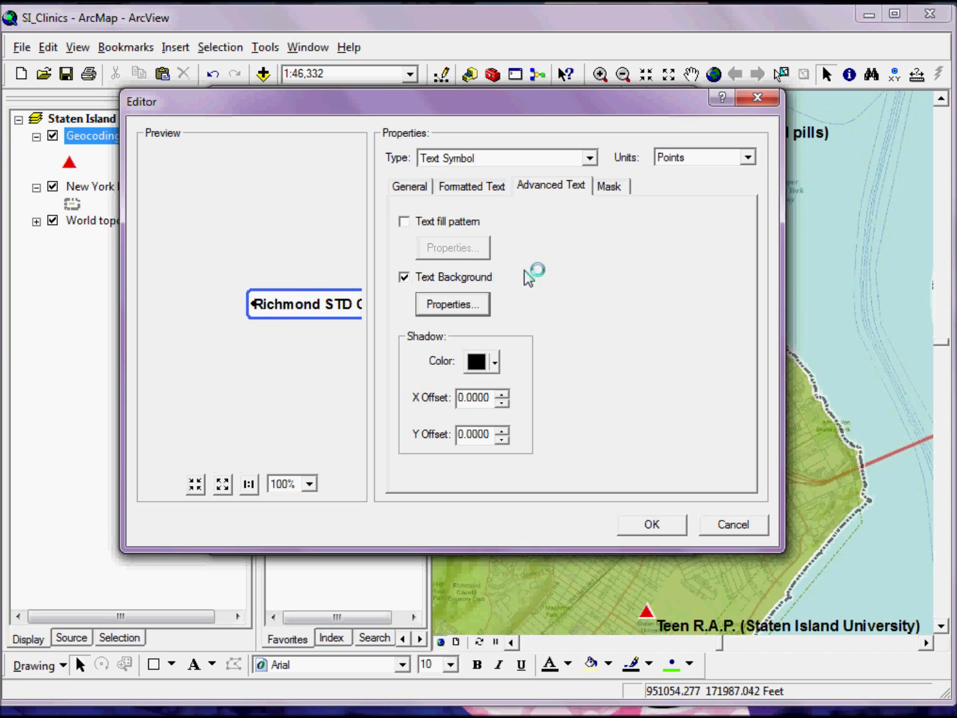
Accept the callout text symbol and apply the callout labels to the map
left_click(613, 188)
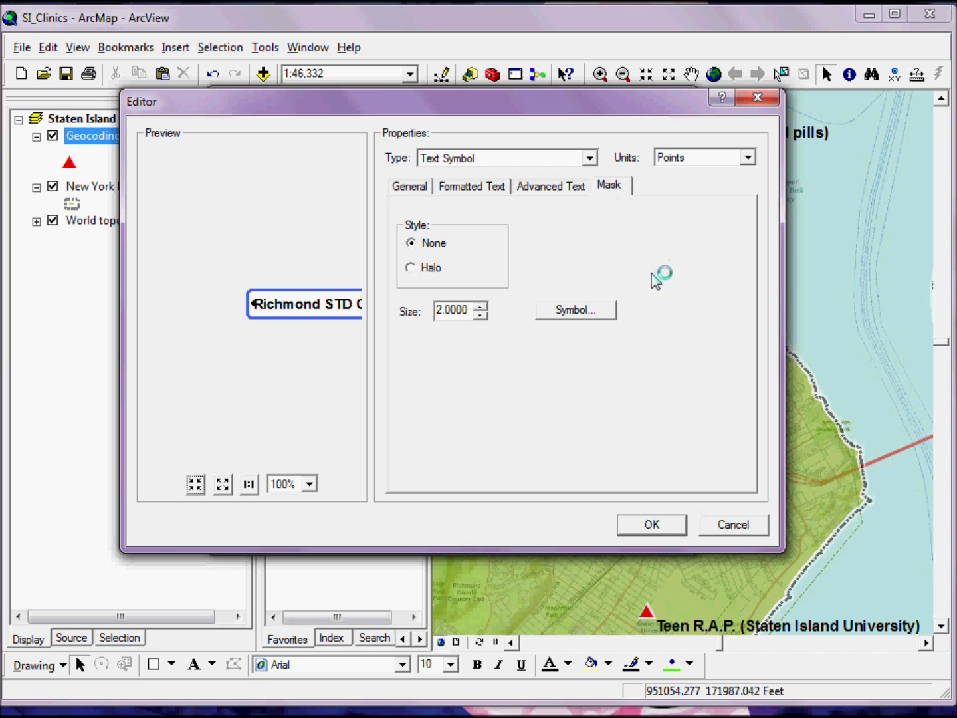
left_click(649, 525)
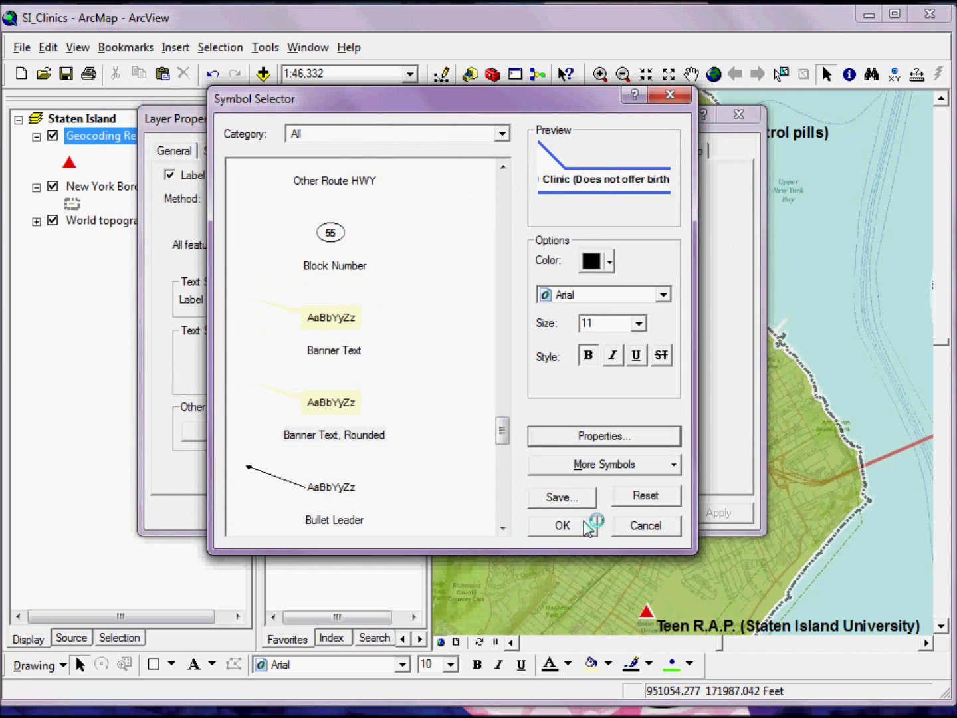
left_click(562, 525)
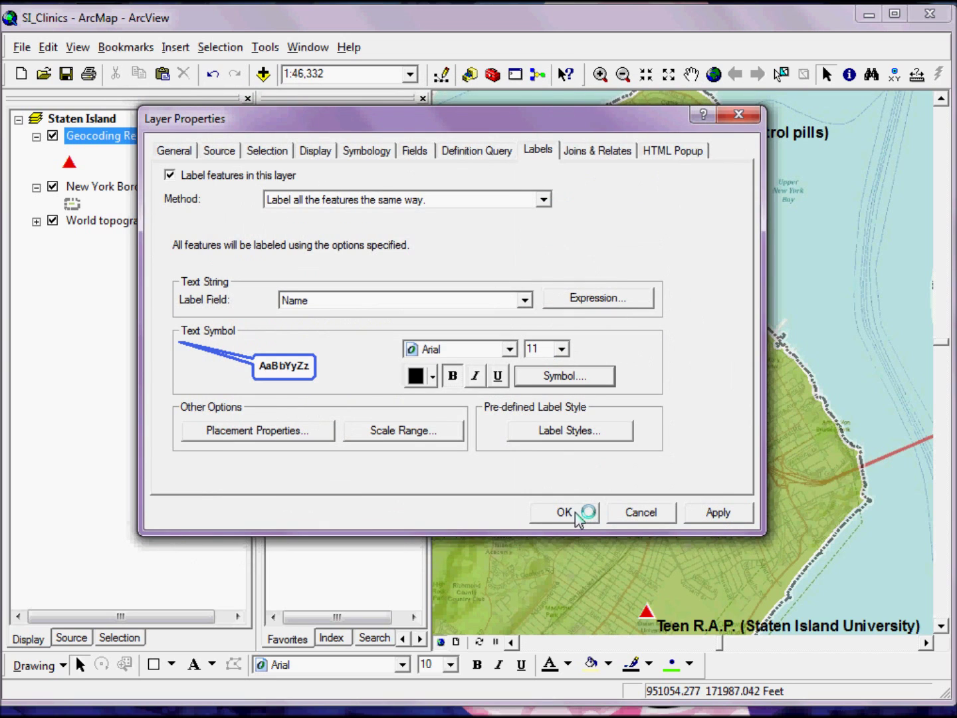
left_click(575, 512)
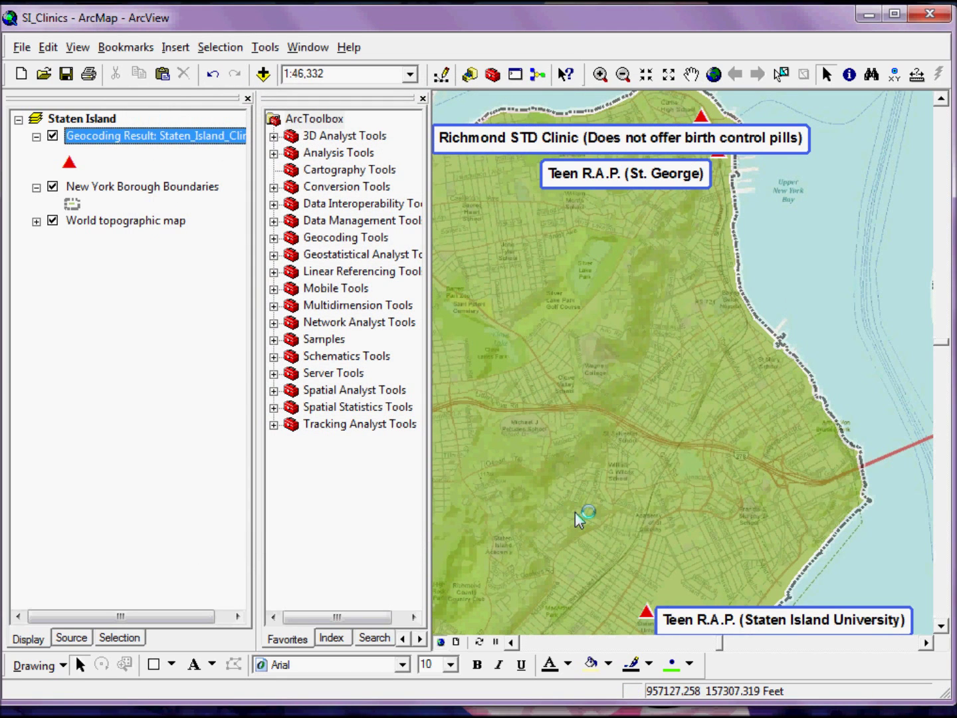
Change the clinic point symbol colour to blue
left_click(70, 165)
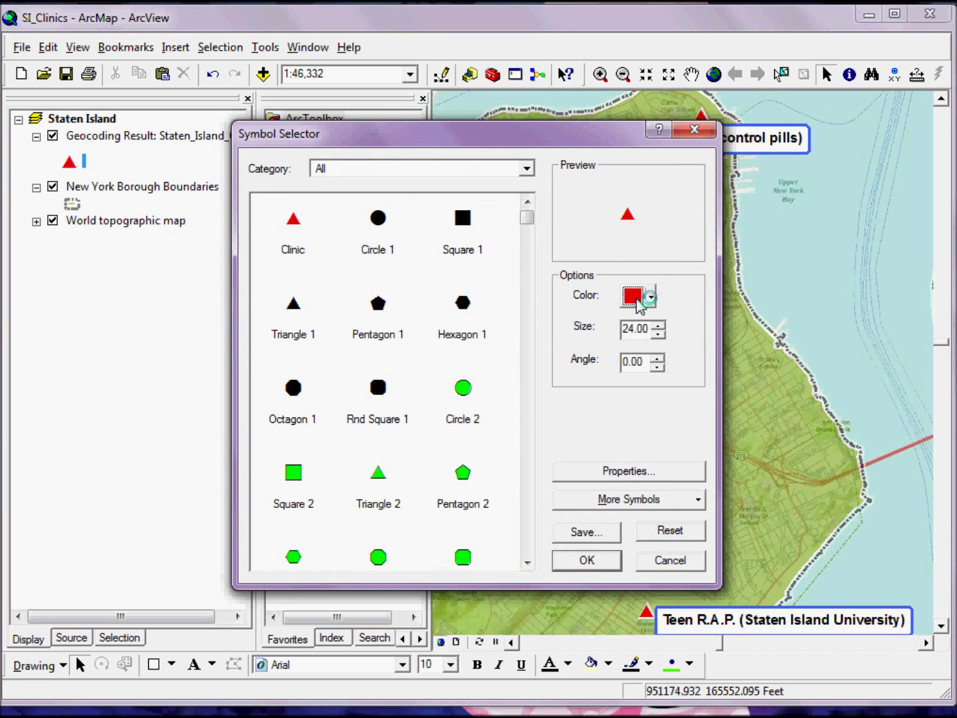
left_click(640, 301)
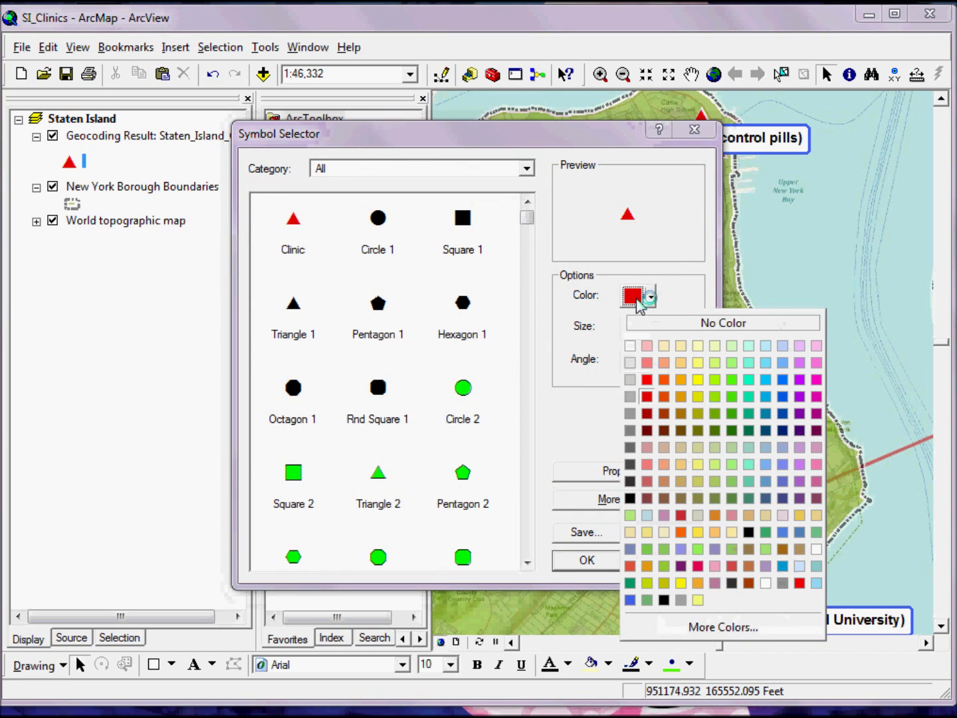
left_click(782, 413)
left_click(604, 561)
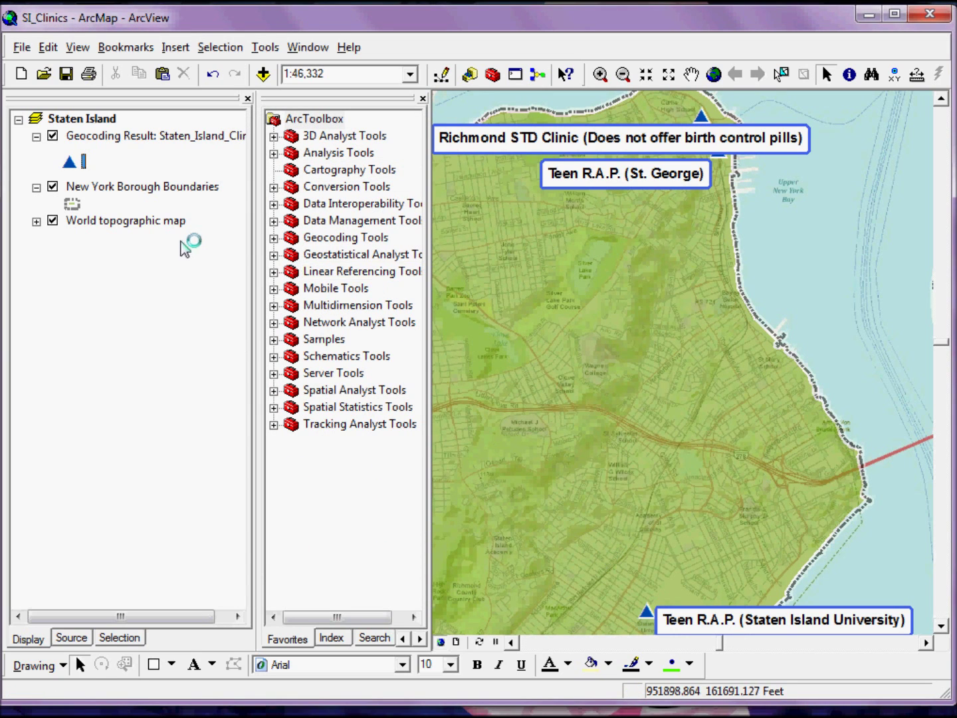
Zoom the map out one fixed step to show more of Staten Island
left_click(673, 75)
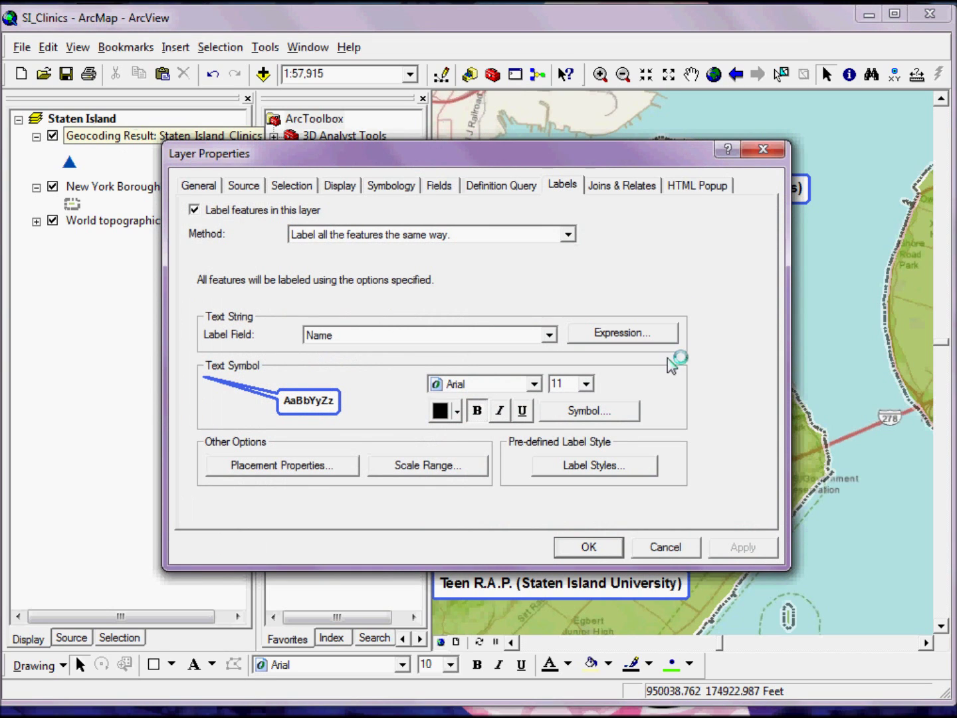
left_click(666, 544)
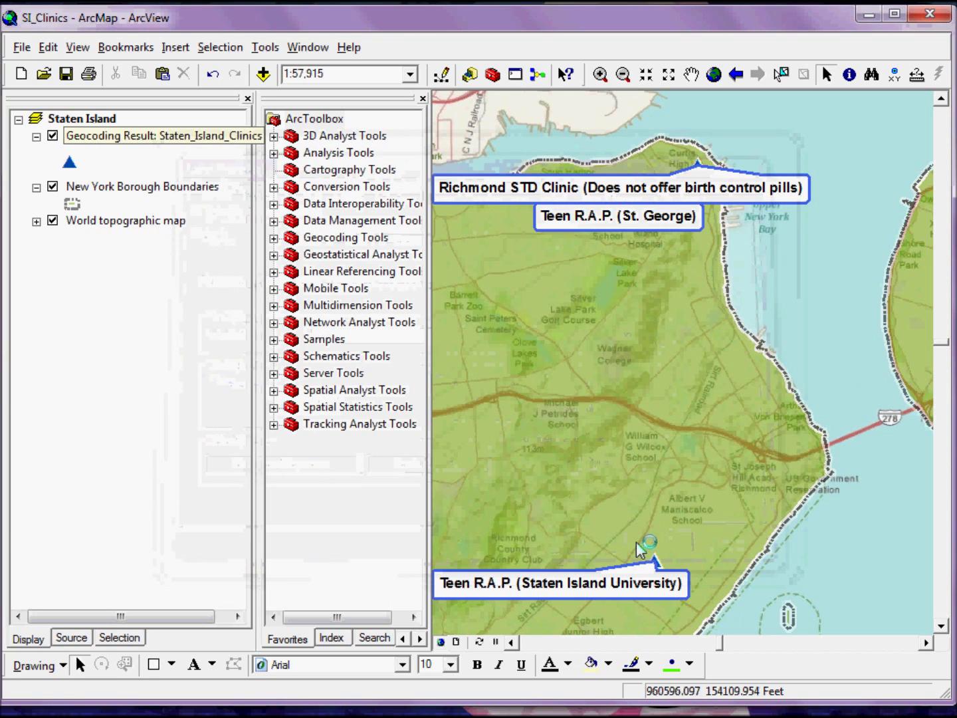
right_click(117, 141)
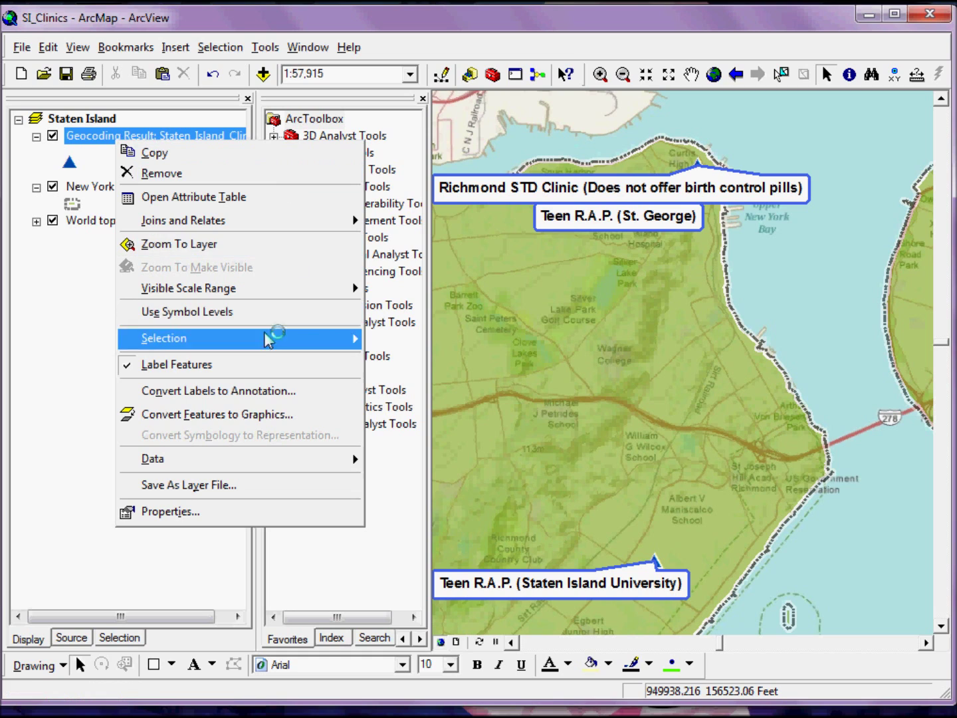
Convert the Geocoding Result labels to annotation stored in the map document
left_click(192, 393)
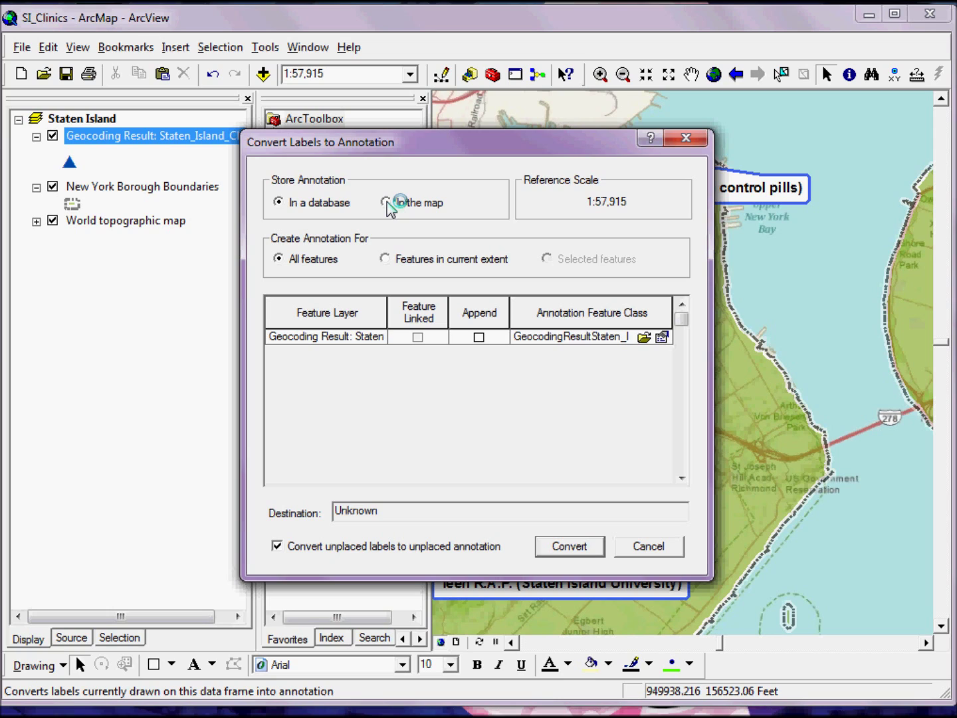
left_click(388, 202)
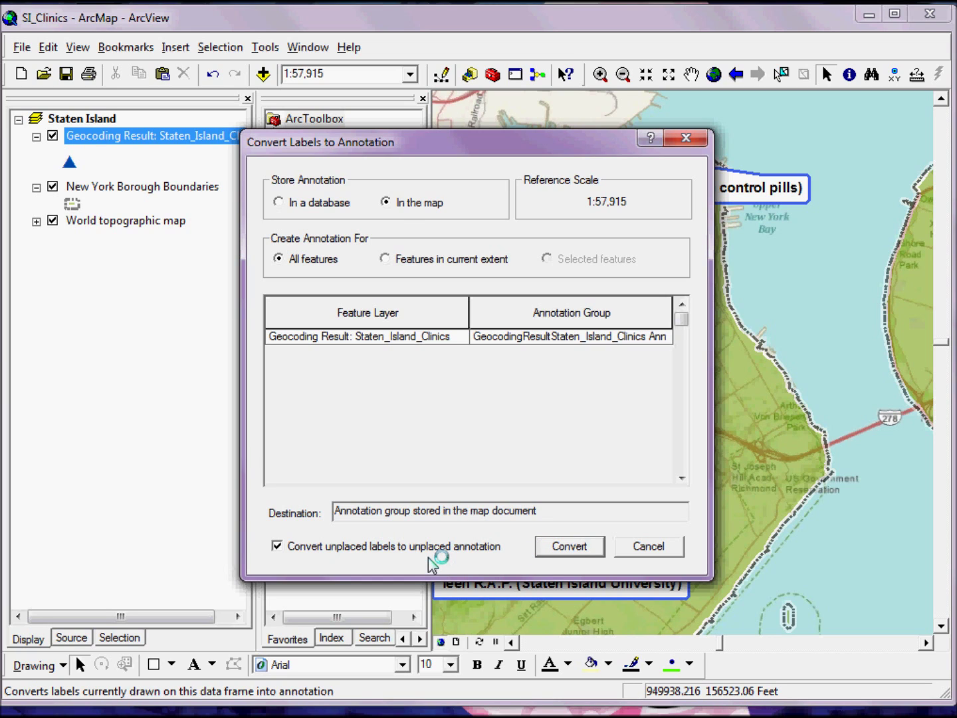
left_click_drag(470, 146, 299, 121)
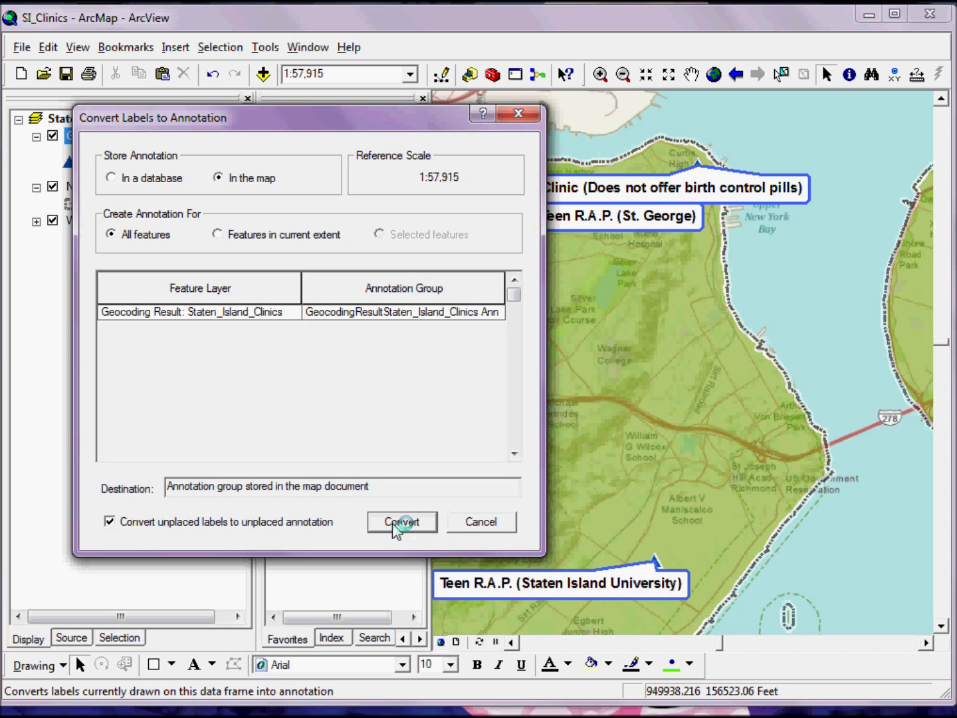
left_click(398, 524)
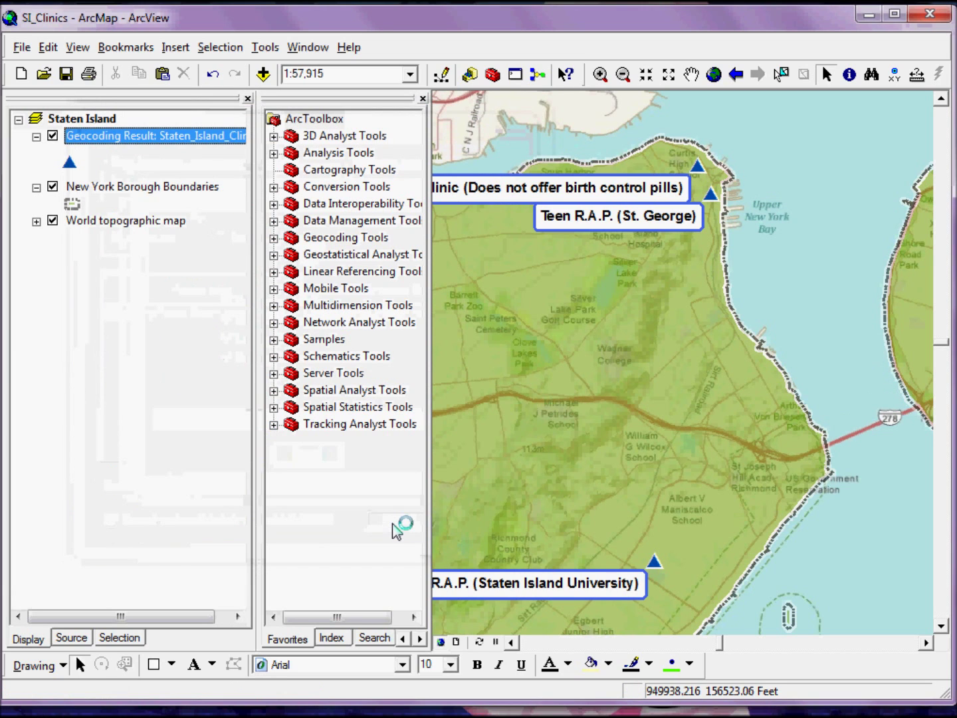
Drag the St. George, Richmond STD Clinic and Staten Island University callouts to non-overlapping spots
left_click(663, 224)
left_click_drag(665, 224, 673, 281)
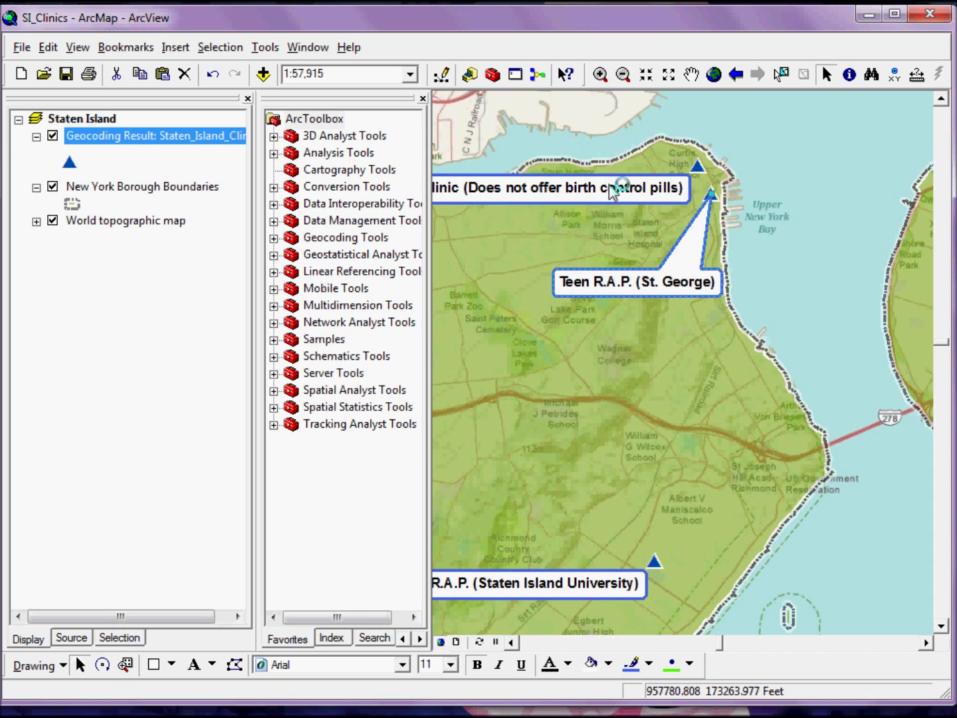
left_click_drag(643, 189, 610, 218)
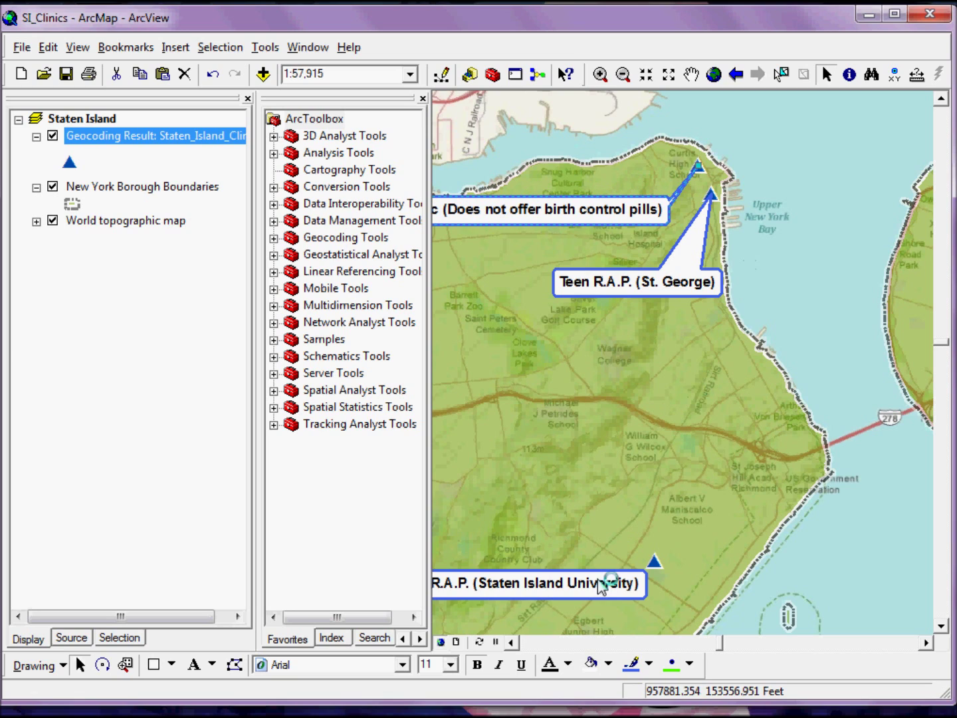
mouse_move(593, 587)
left_mouse_down()
mouse_move(571, 591)
mouse_move(615, 504)
mouse_move(686, 506)
mouse_move(679, 518)
left_mouse_up()
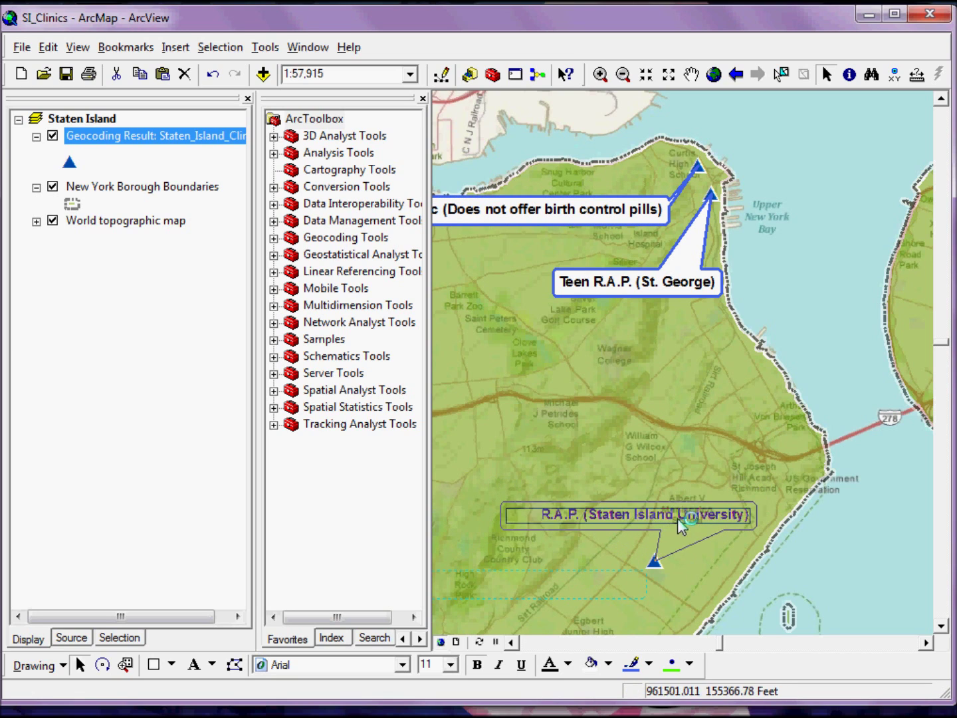
left_click(612, 474)
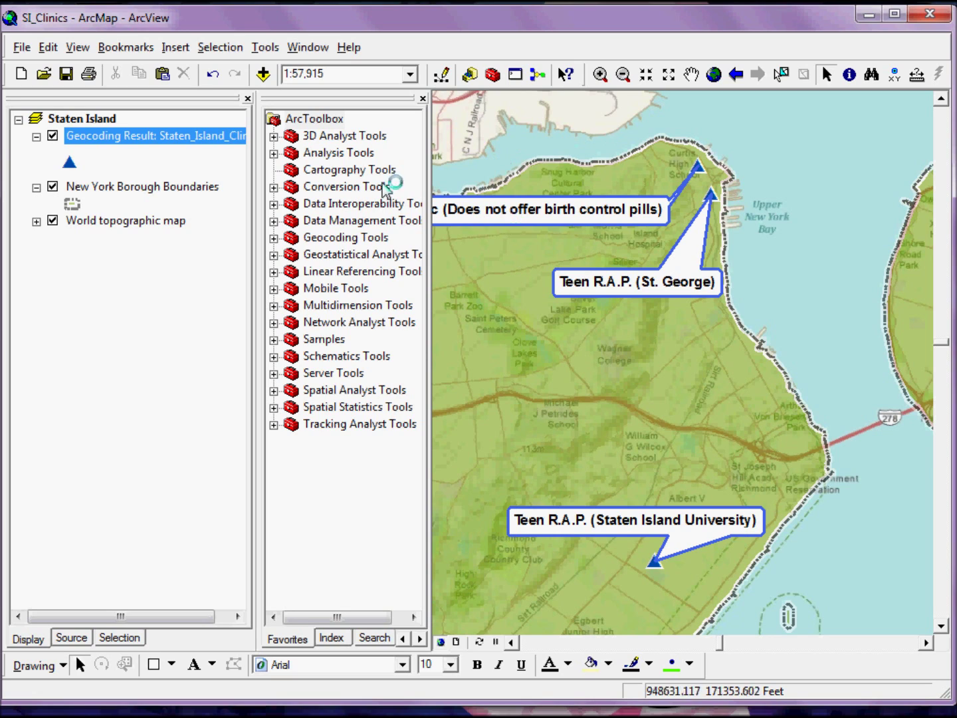
Open the map Overview window and place it at the upper right of the map
left_click(309, 49)
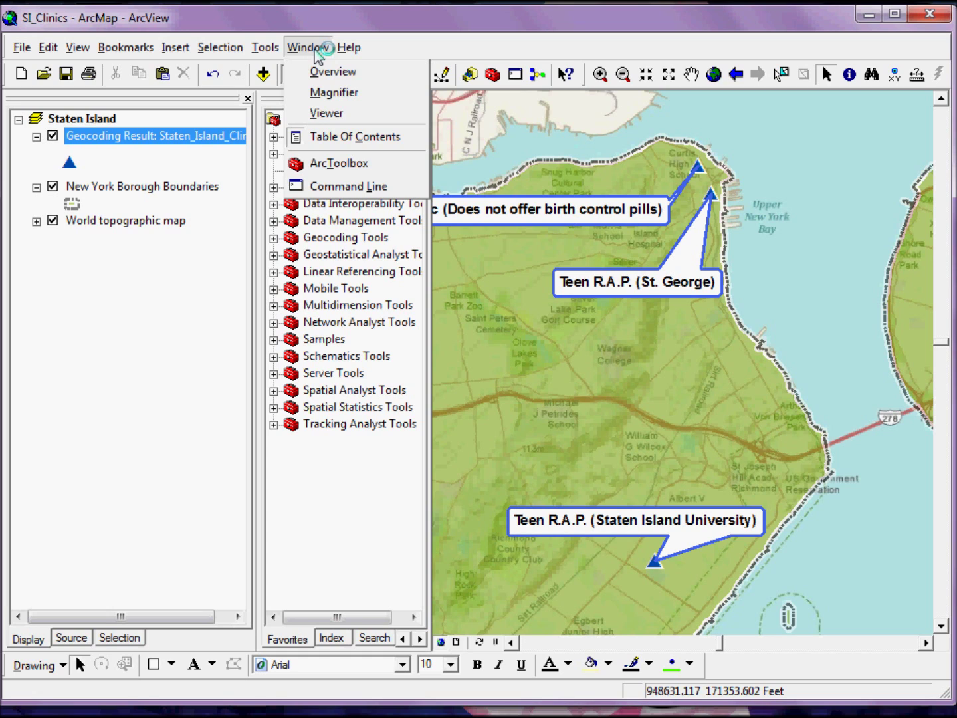
left_click(324, 72)
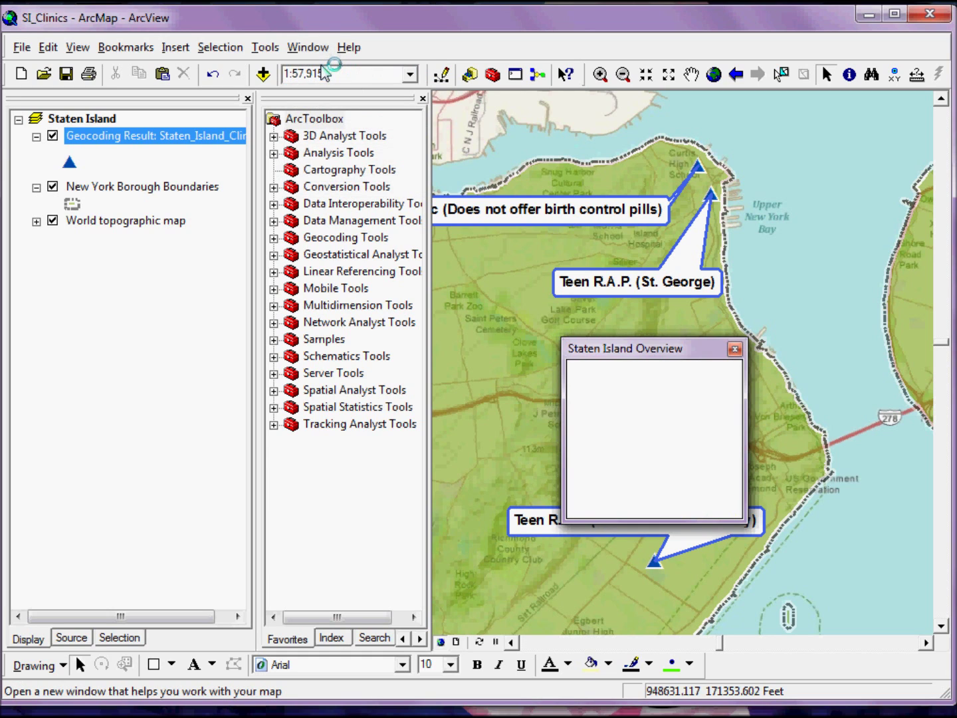
left_click_drag(676, 355, 790, 237)
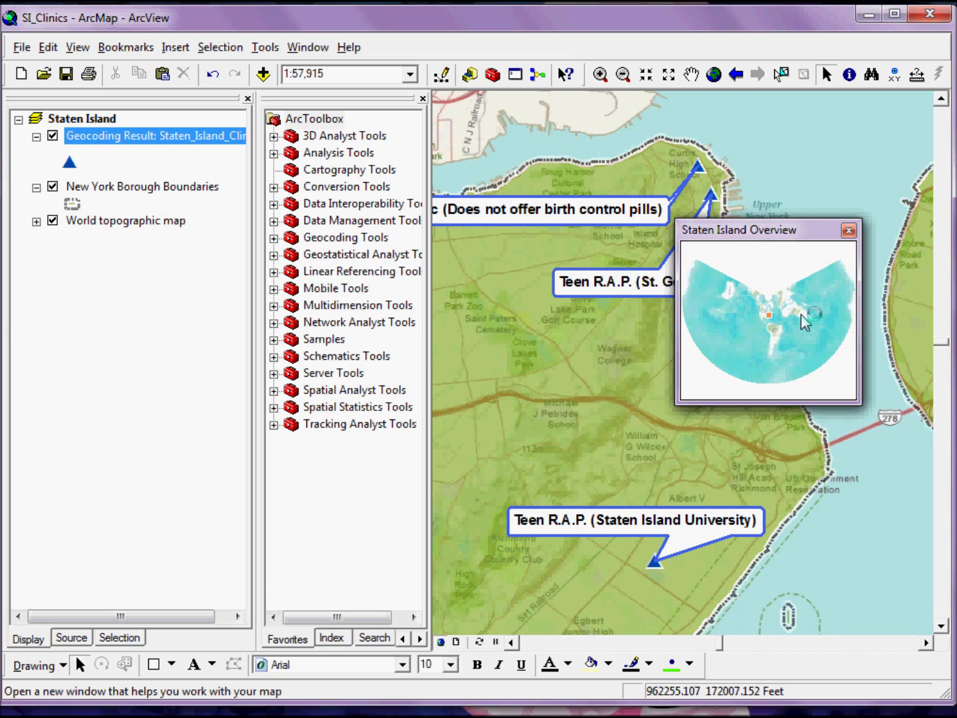
Set the overview's reference layer to New York Borough Boundaries, then drag its extent box to reposition the main map
right_click(753, 241)
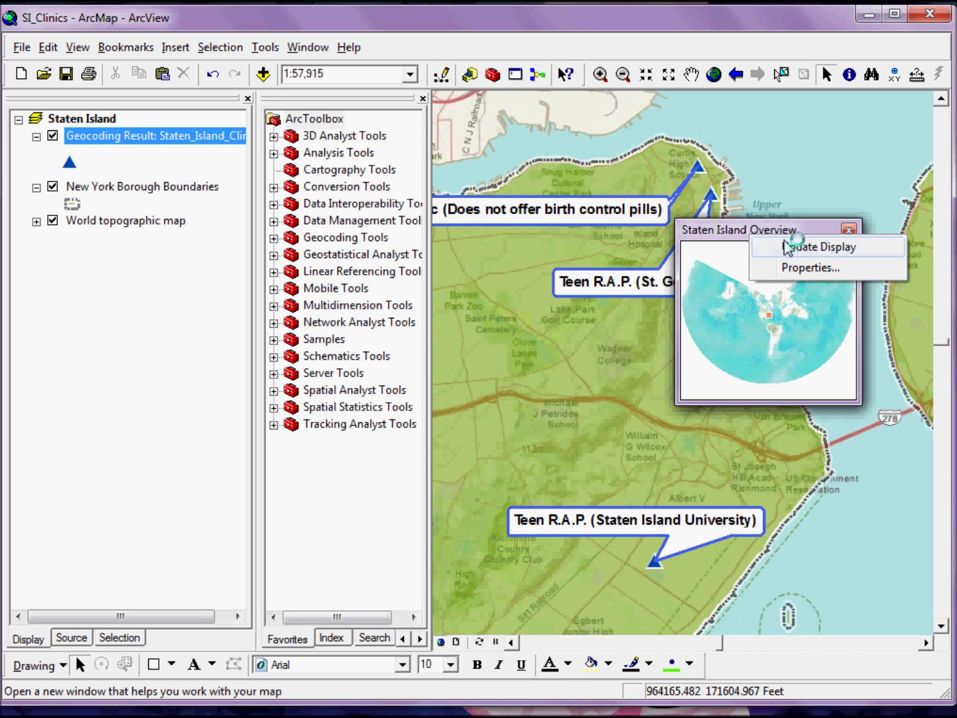
left_click(800, 269)
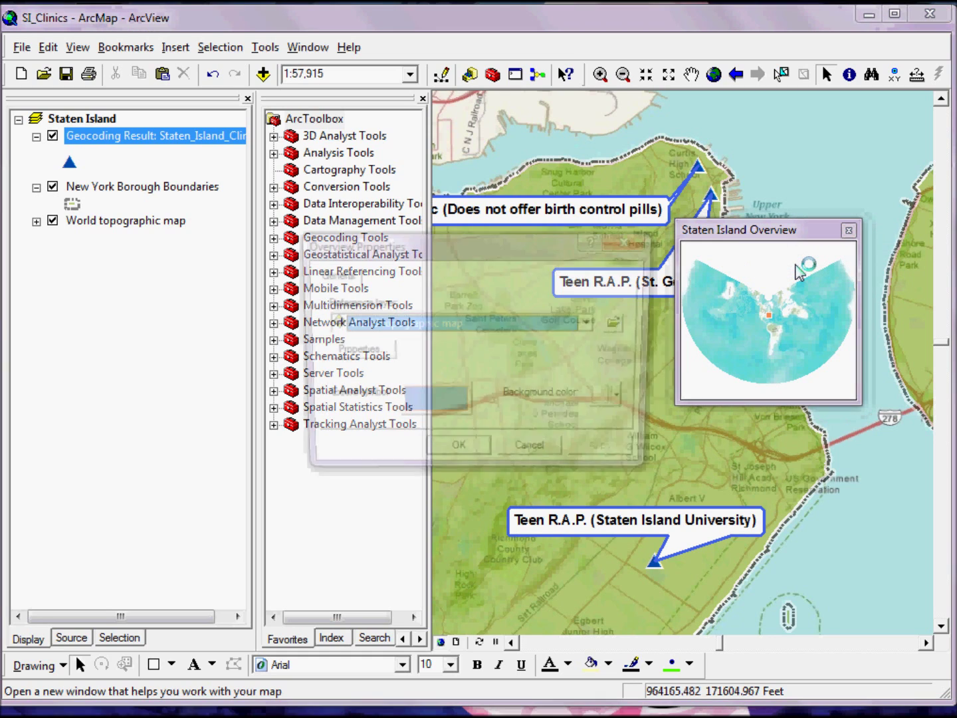
left_click(595, 323)
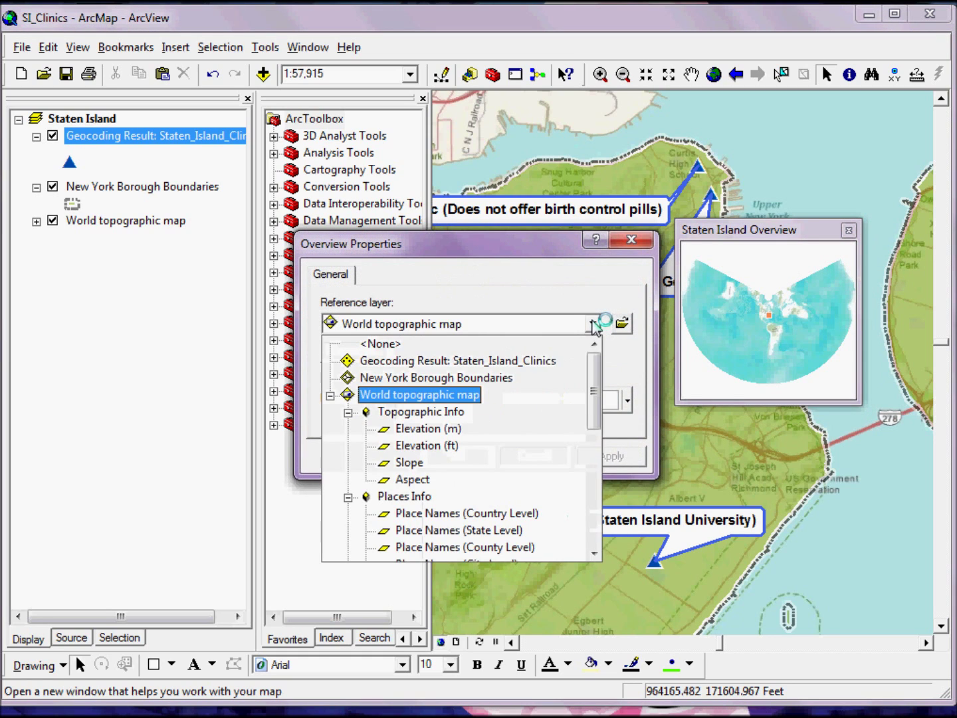
left_click(427, 375)
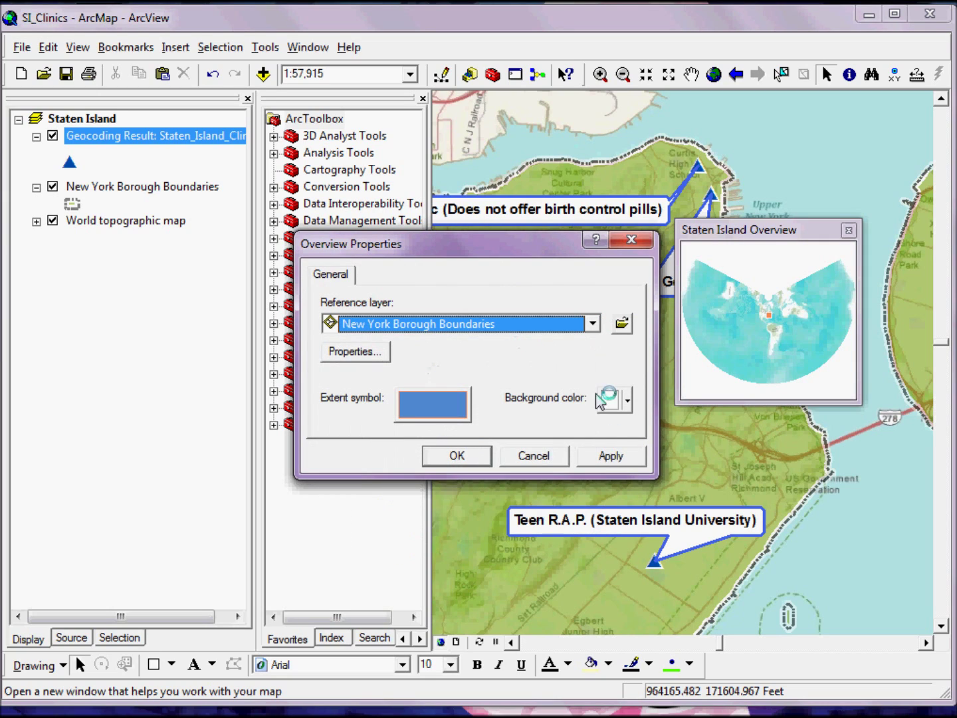
left_click(463, 457)
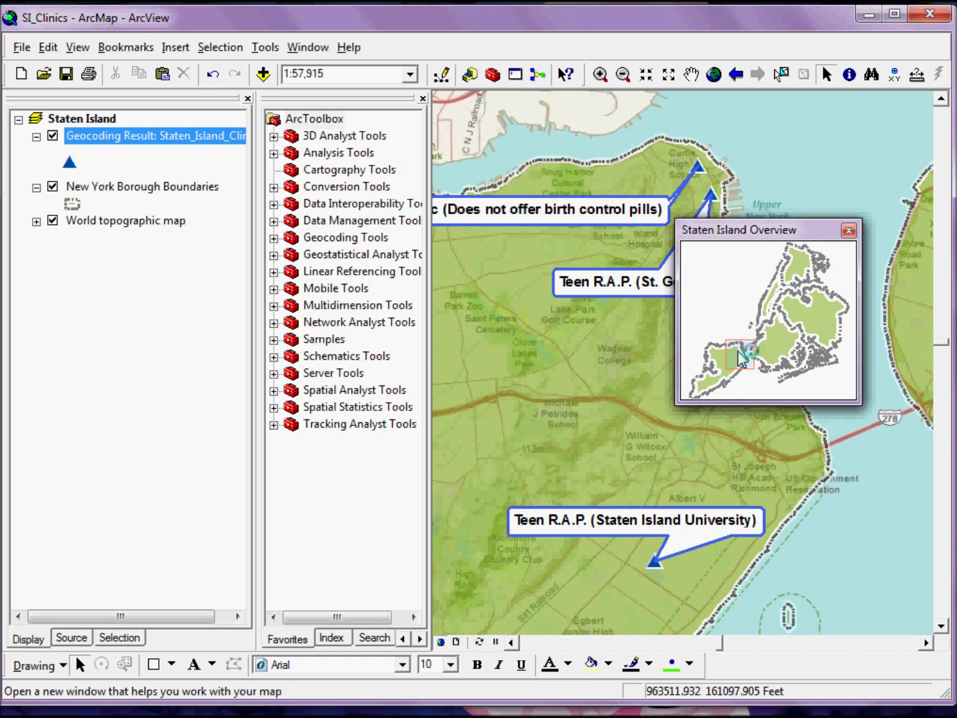
mouse_move(745, 358)
left_mouse_down()
mouse_move(734, 351)
mouse_move(739, 364)
left_mouse_up()
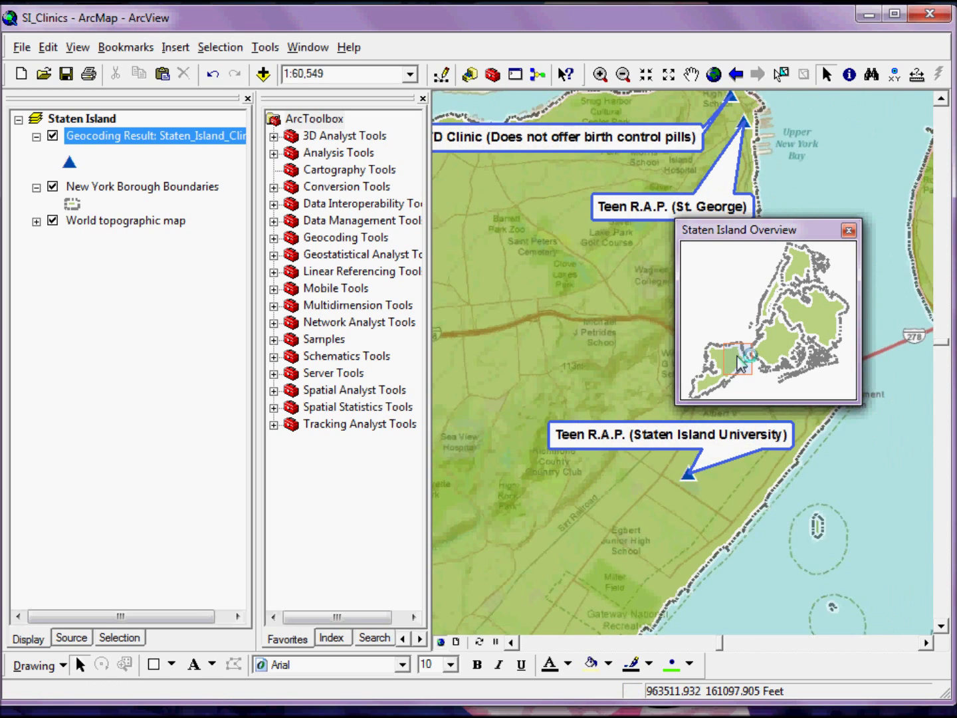